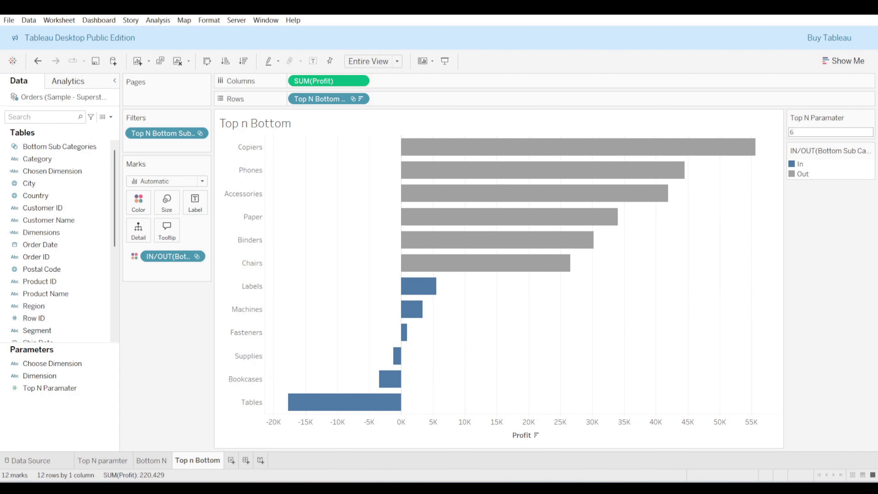
click(655, 447)
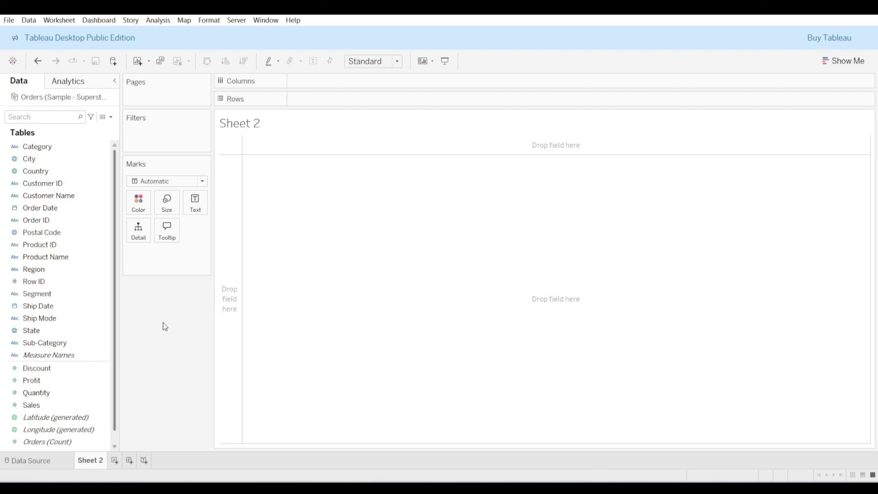
- Start a new parameter and name it "Top N Parameter"
click(111, 116)
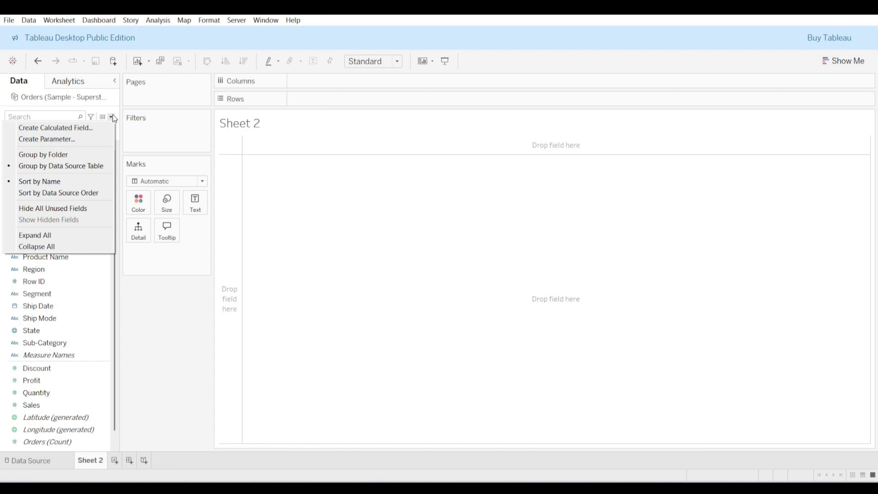
click(70, 138)
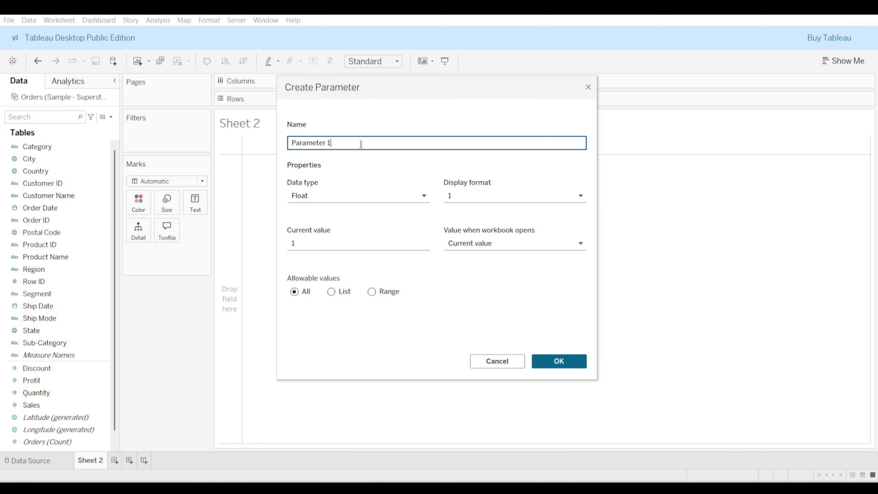
drag(360, 143, 255, 144)
key(BackSpace)
text(Top)
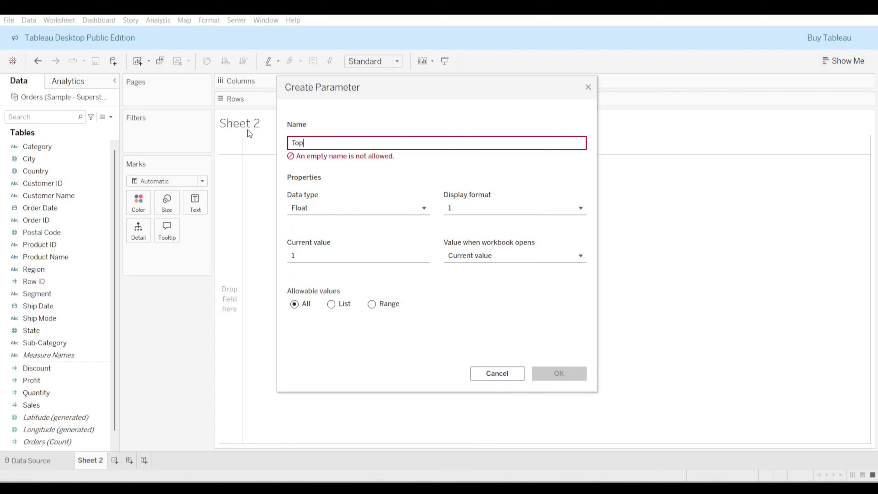
text( N Parameter)
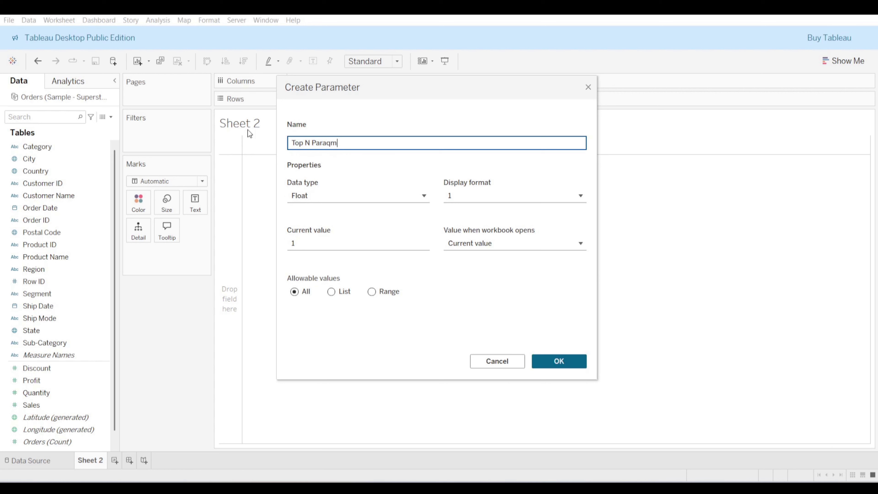
key(BackSpace)
key(BackSpace)
key(BackSpace)
key(BackSpace)
key(BackSpace)
text(meter)
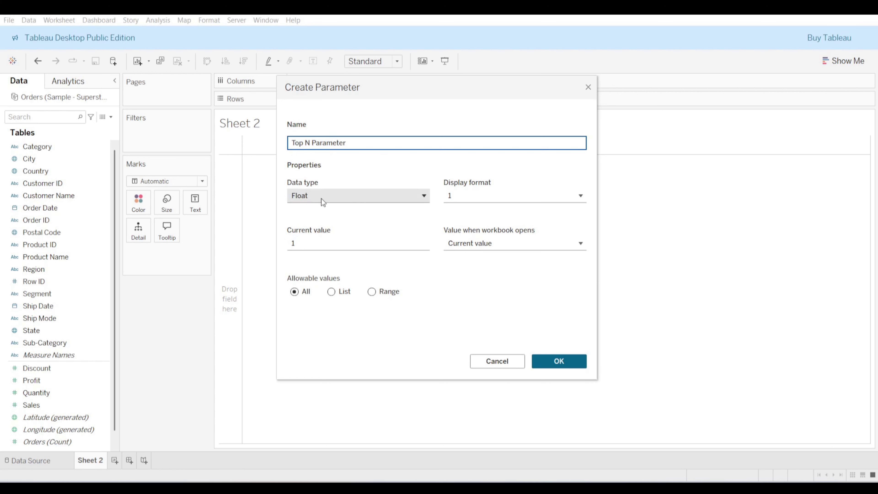
- Set the parameter's data type to Integer and create it
click(395, 194)
click(349, 230)
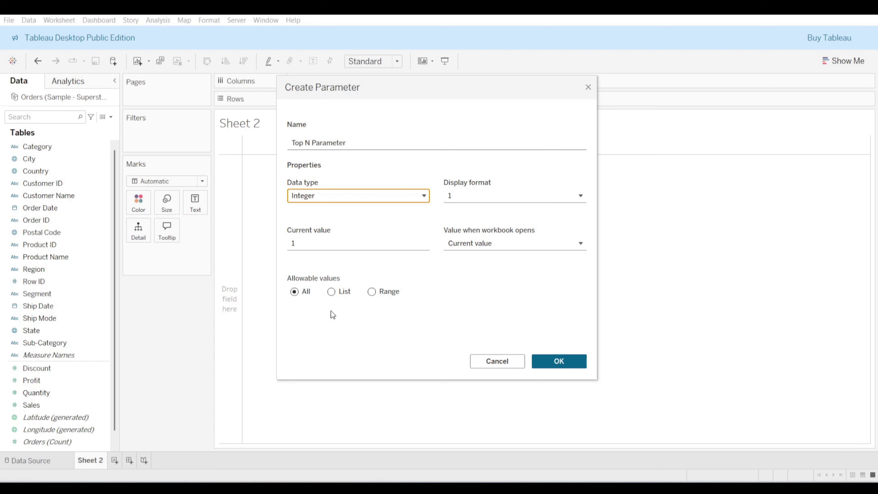
click(547, 362)
- Show the control for Top N Parameter on the worksheet
drag(100, 417, 90, 405)
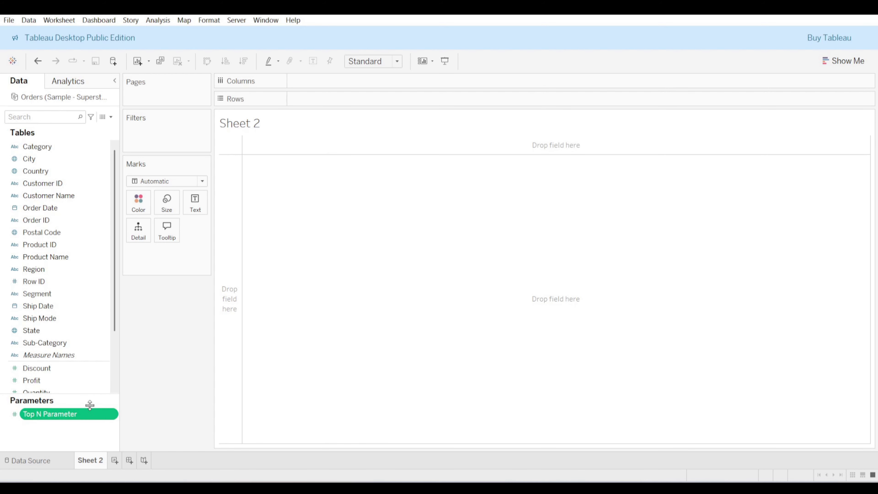
right_click(71, 417)
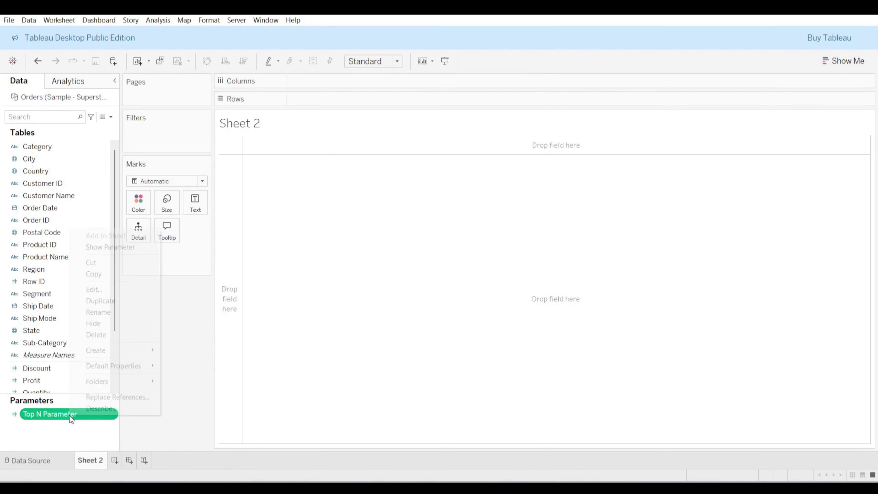
click(152, 247)
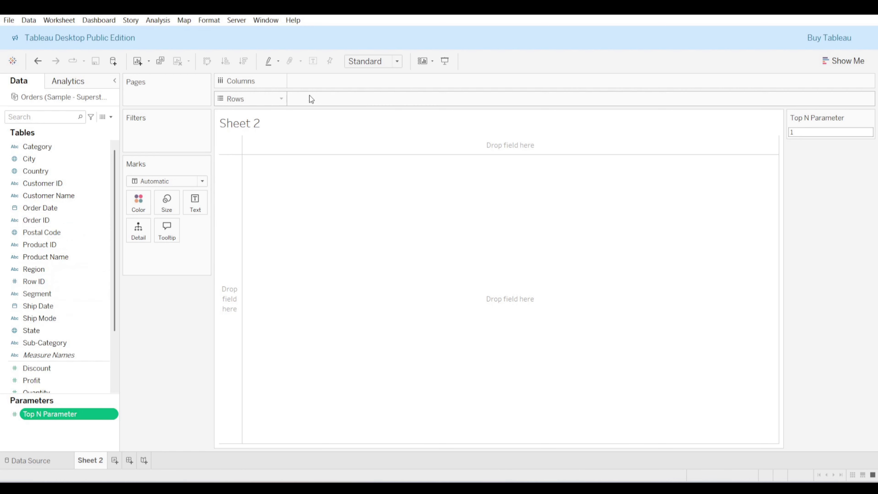
- Build a bar chart with Sub-Category on Rows and Profit on Columns
double_click(321, 99)
text(sub)
key(Return)
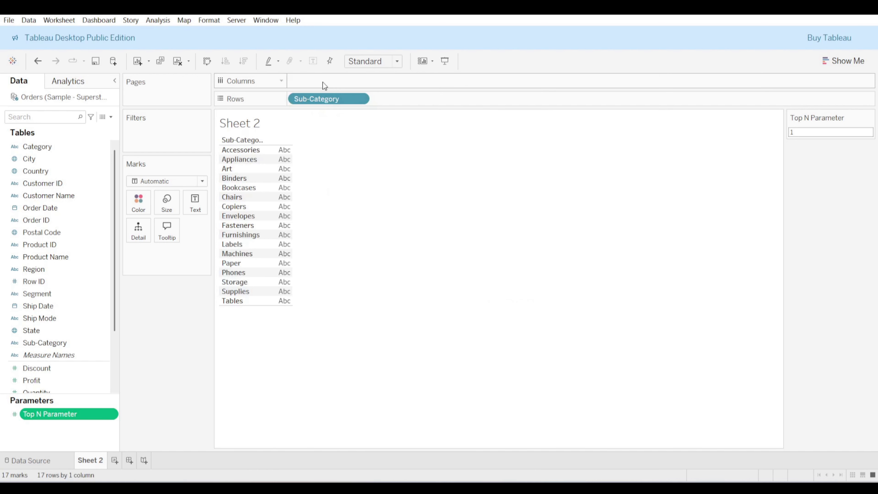
double_click(324, 83)
text(profit)
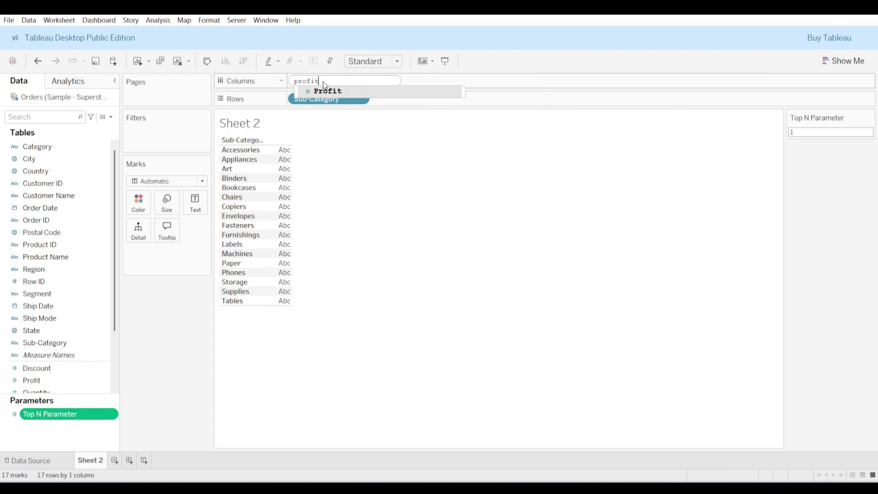
key(Return)
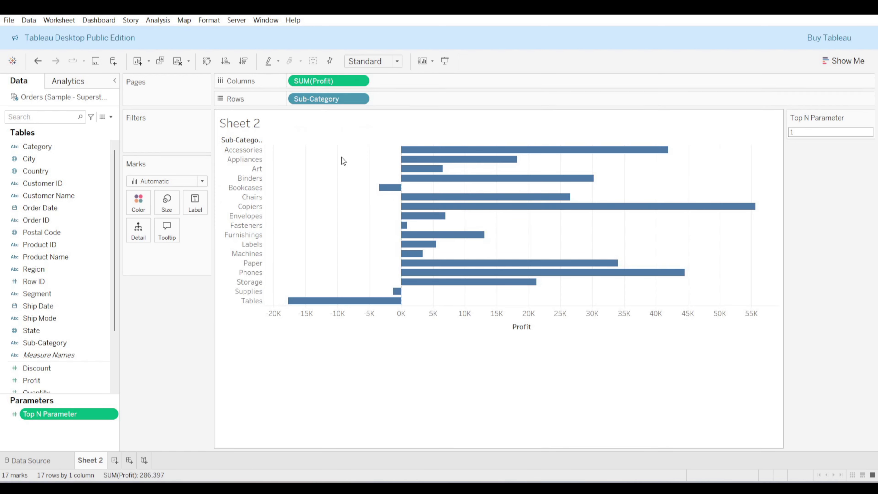
- Sort the sub-categories by profit in descending order and fit the chart to Entire View
click(243, 62)
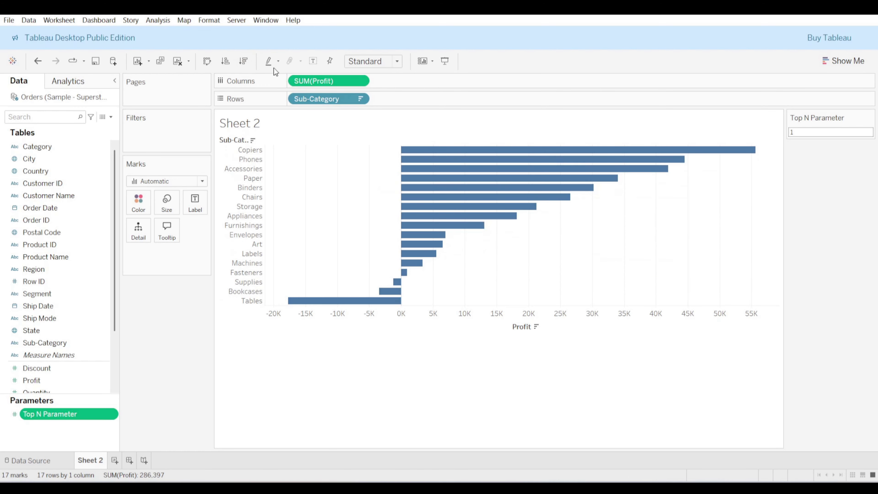
click(391, 62)
click(367, 104)
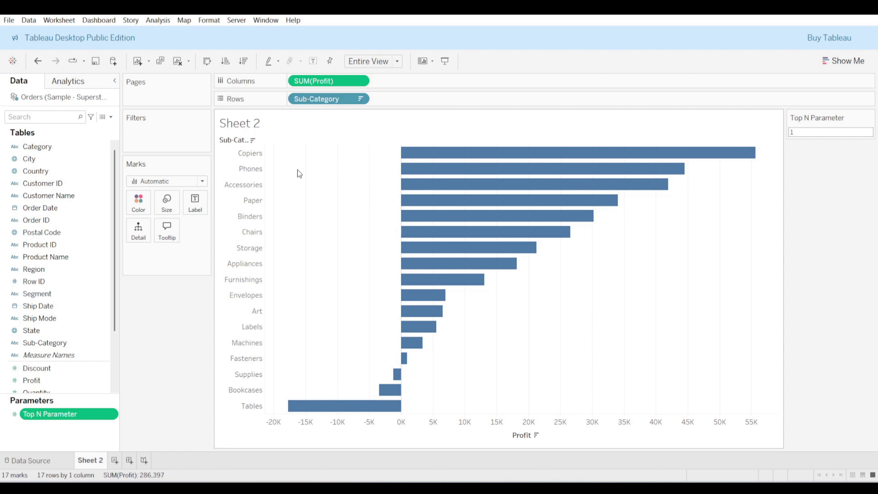
- Filter Sub-Category by field to the top values, limited by Top N Parameter and ranked by the sum of Profit
drag(330, 100, 373, 118)
click(55, 118)
text(sub)
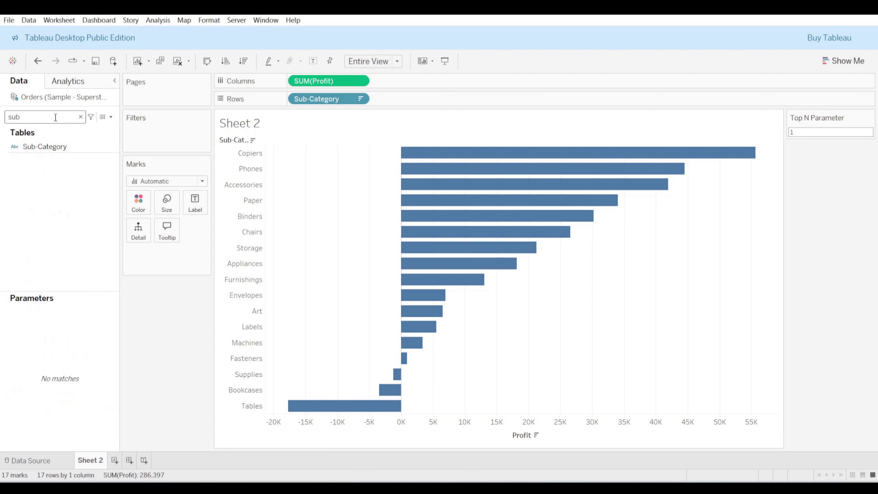
drag(56, 144, 158, 131)
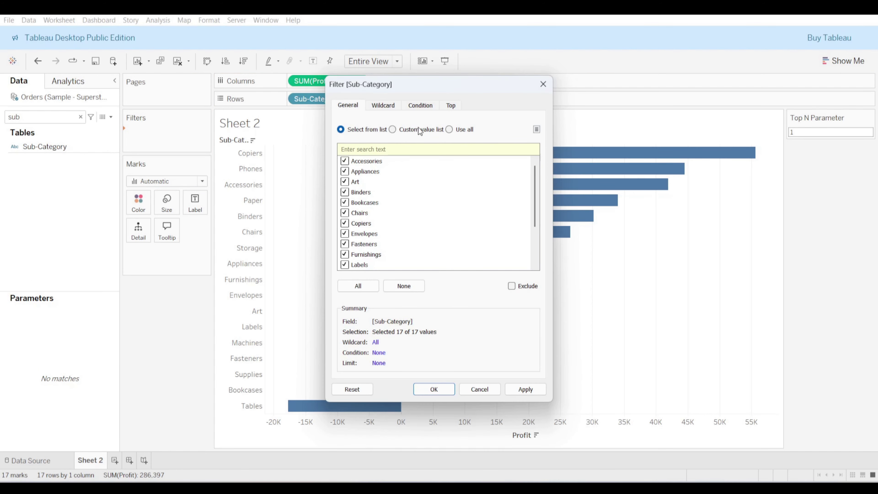
click(454, 108)
click(341, 134)
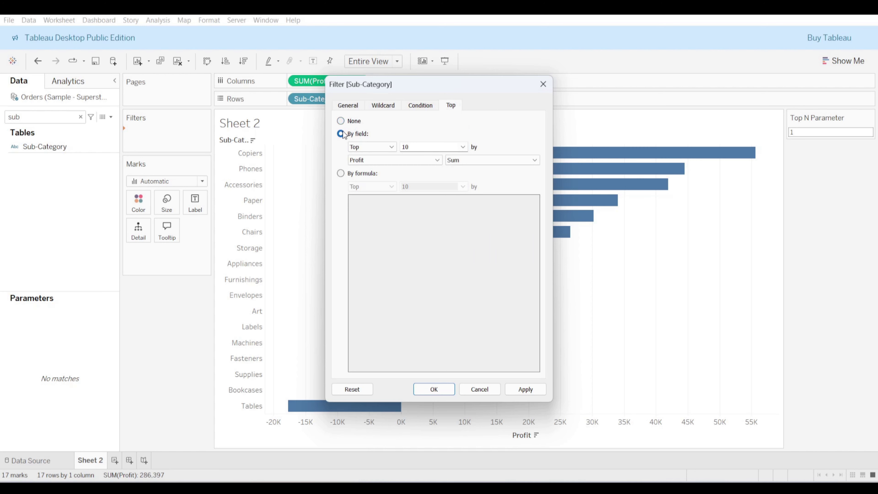
click(463, 148)
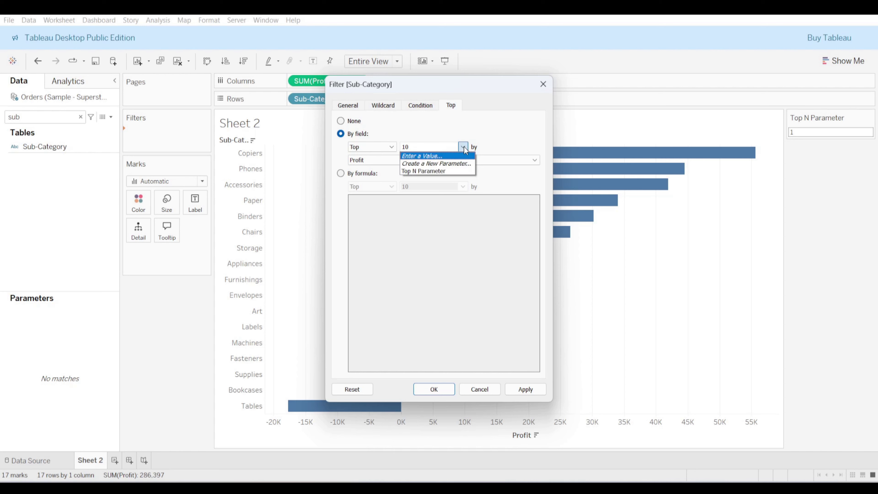
click(429, 171)
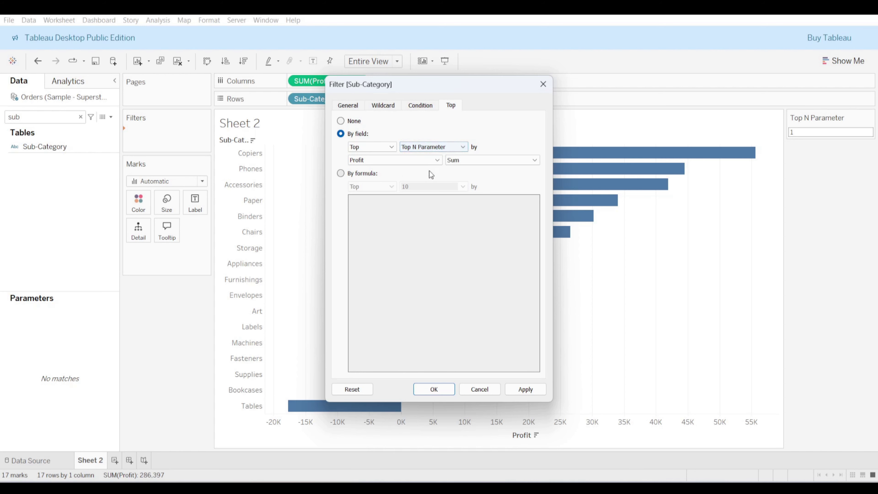
click(432, 390)
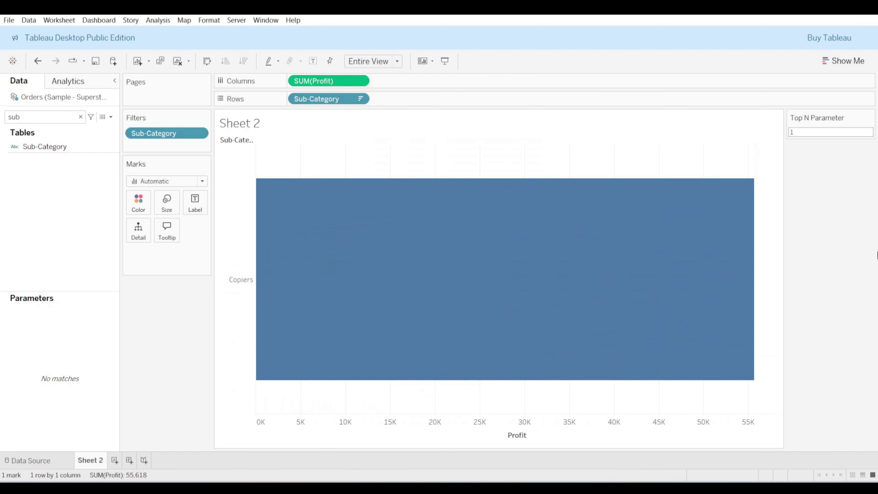
- Set Top N Parameter to 5 for the chart
click(817, 135)
text(5)
key(Return)
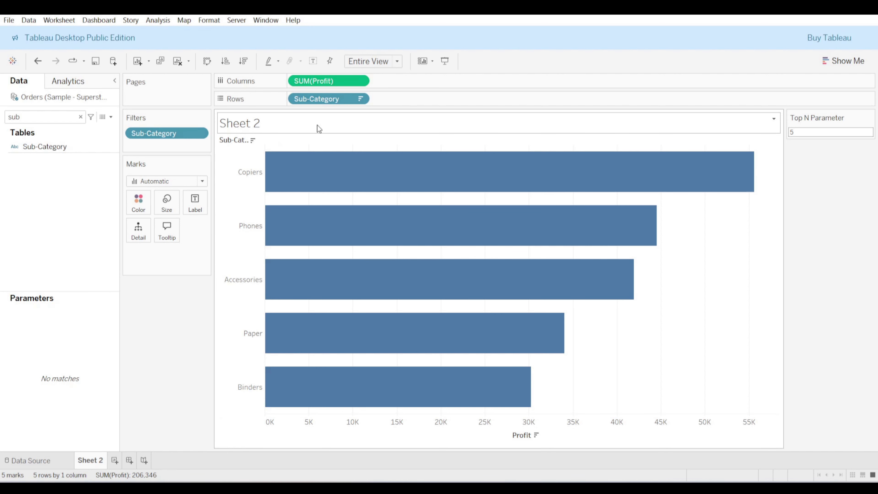
- Replace the sheet title with "Showing Top" followed by the inserted Top N Parameter value in bold
double_click(280, 124)
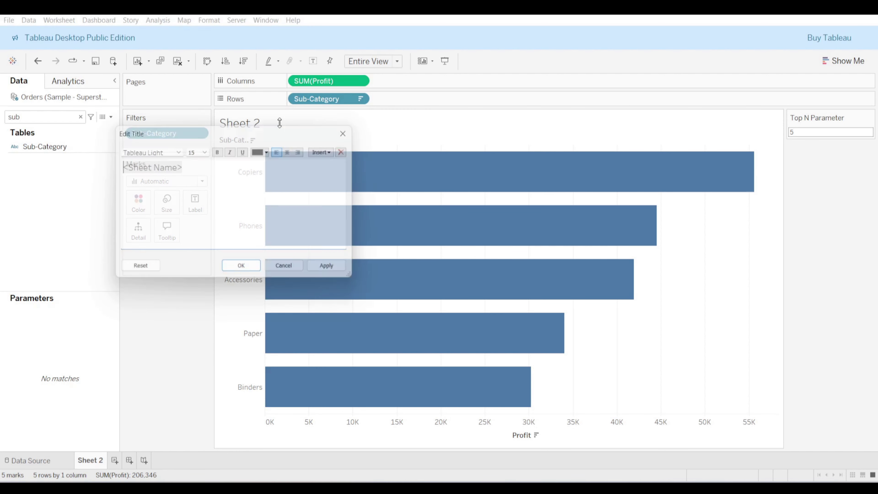
drag(257, 187, 123, 167)
key(BackSpace)
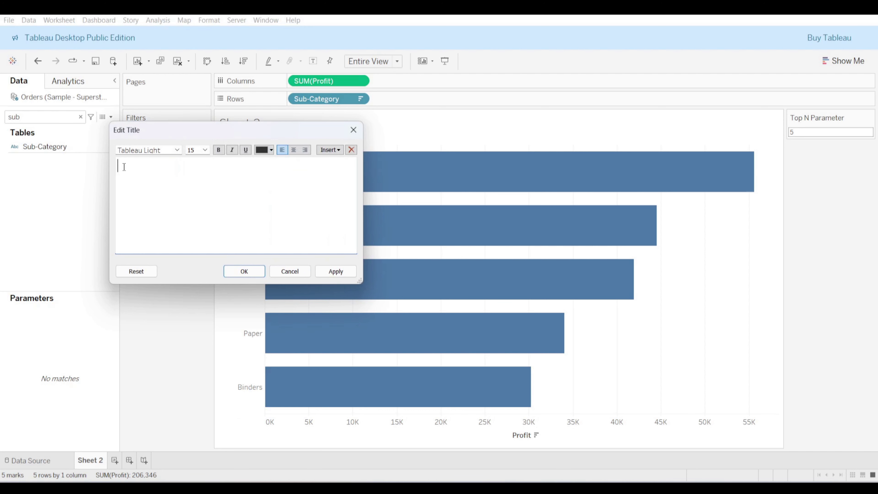
text(Showing Top)
click(334, 152)
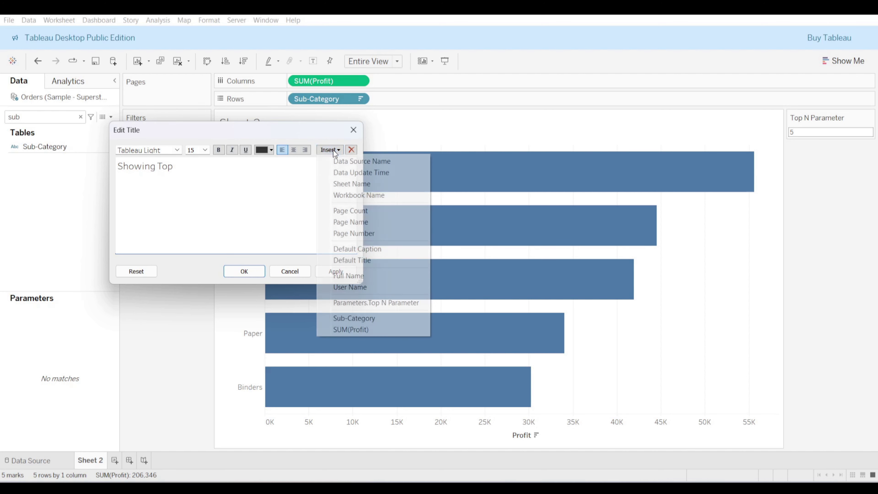
click(375, 302)
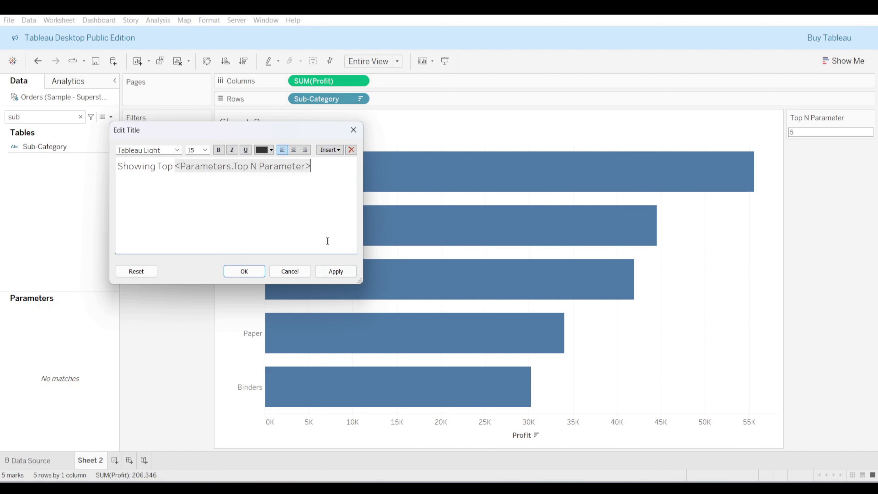
click(257, 166)
click(218, 150)
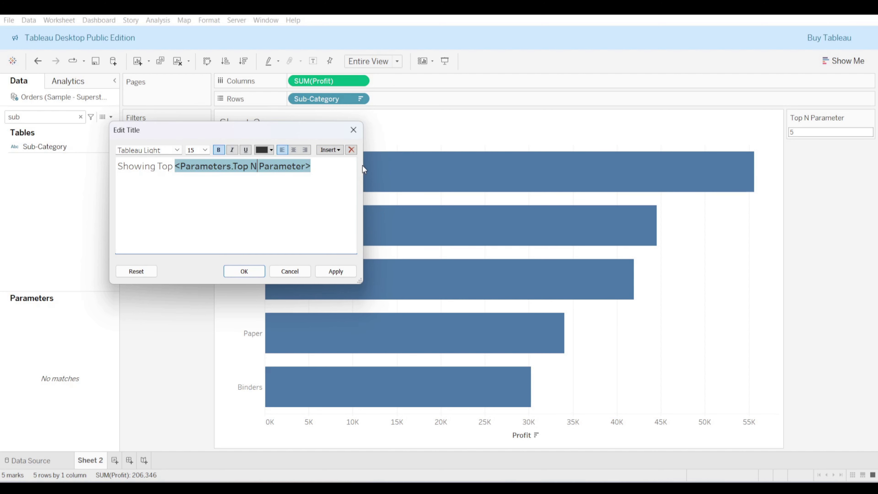
- Append "Subcategories" after the parameter in the title and apply the new title
click(333, 168)
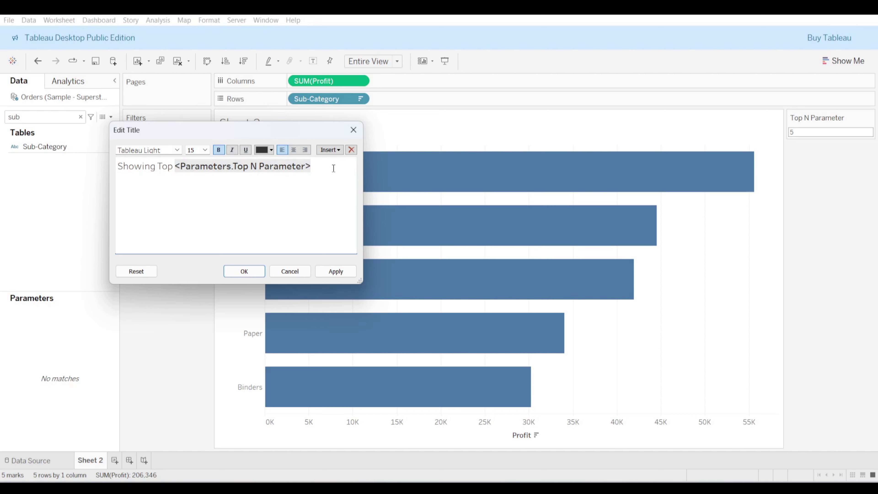
text(Subcateogies)
key(BackSpace)
key(BackSpace)
key(BackSpace)
key(BackSpace)
key(BackSpace)
text(gories)
click(237, 270)
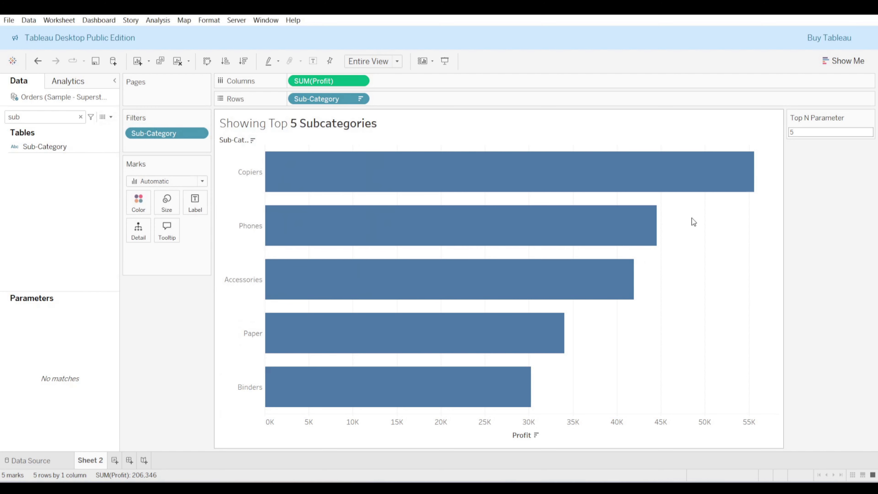
- Test the dynamic title and filter by setting Top N Parameter to 4 and then to 8
click(832, 134)
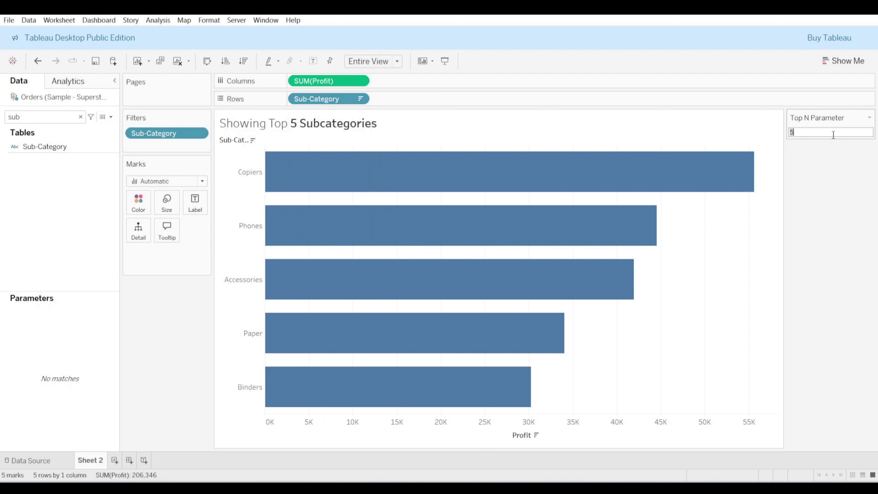
key(BackSpace)
text(4)
key(Return)
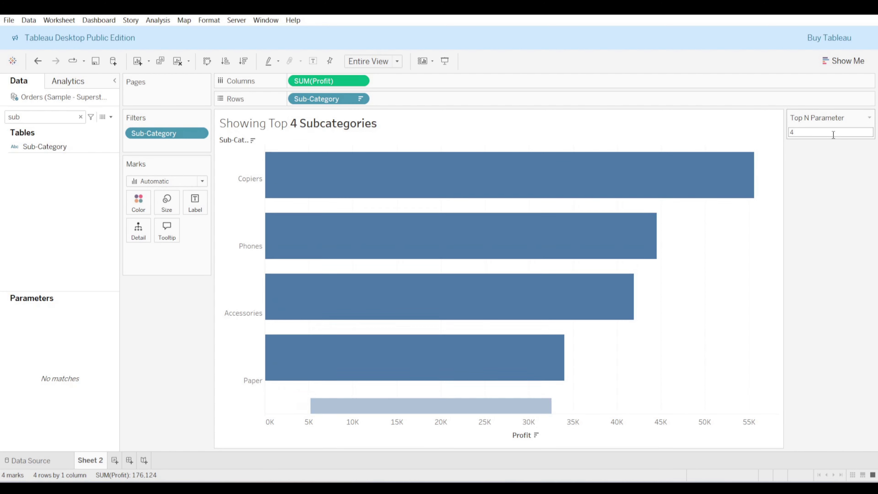
click(833, 134)
key(BackSpace)
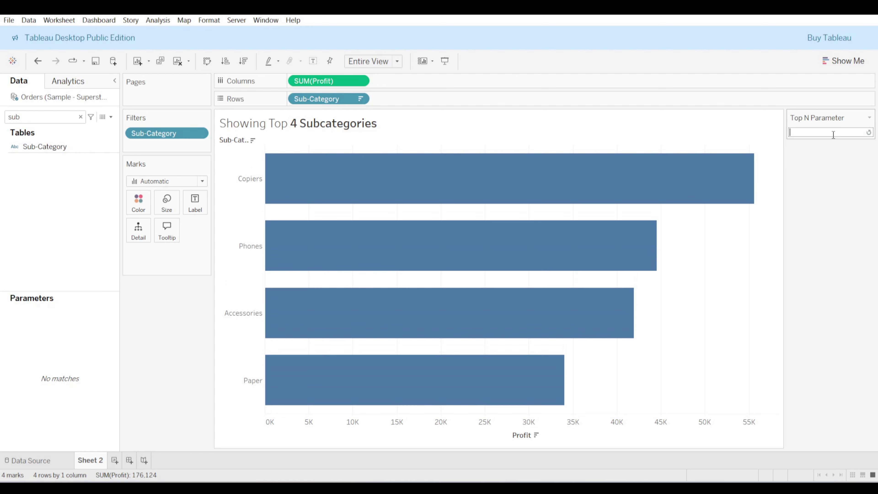
text(8)
key(Return)
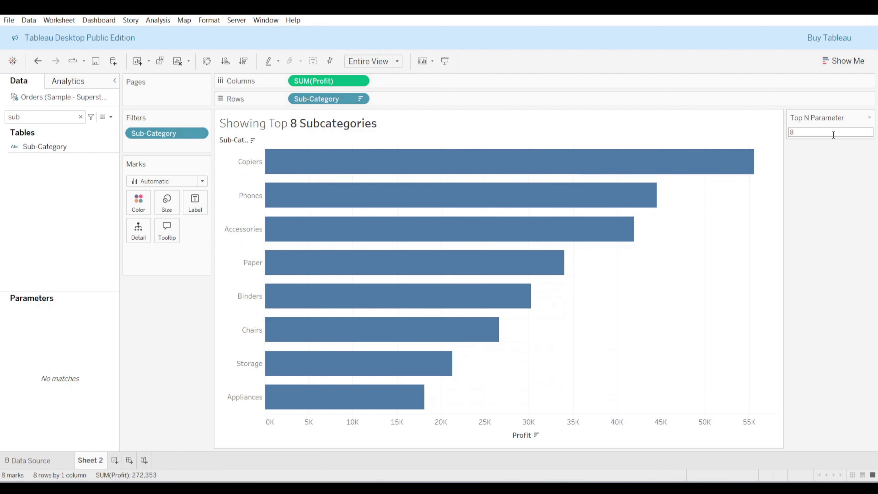
- Set Top N Parameter back to 5
click(833, 135)
text(5)
key(Return)
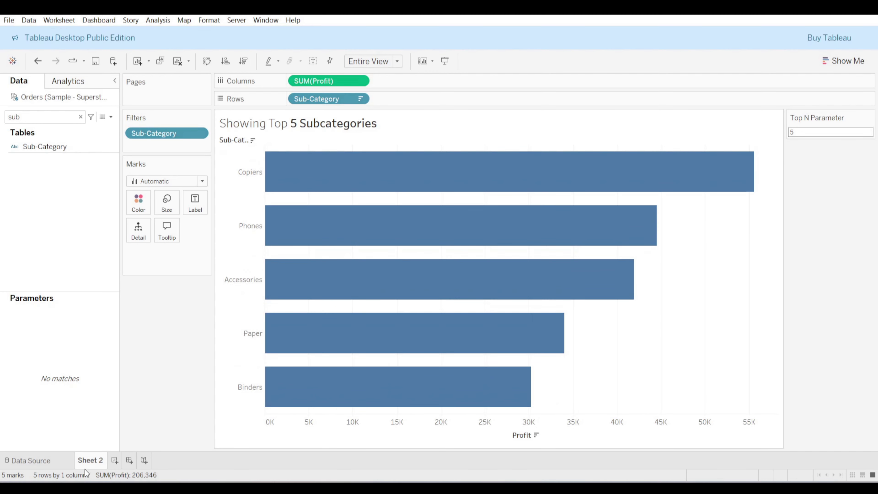
- Rename the chart's worksheet as "Top N" and add a new blank worksheet
key(BackSpace)
text(Top N)
key(Return)
click(108, 459)
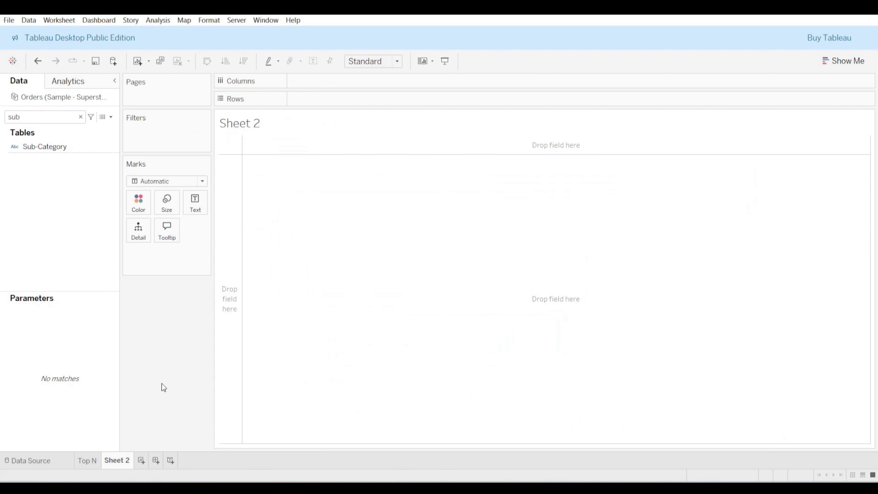
- Clear the field search and build a bar chart with Sub-Category on rows and Profit on columns
click(80, 116)
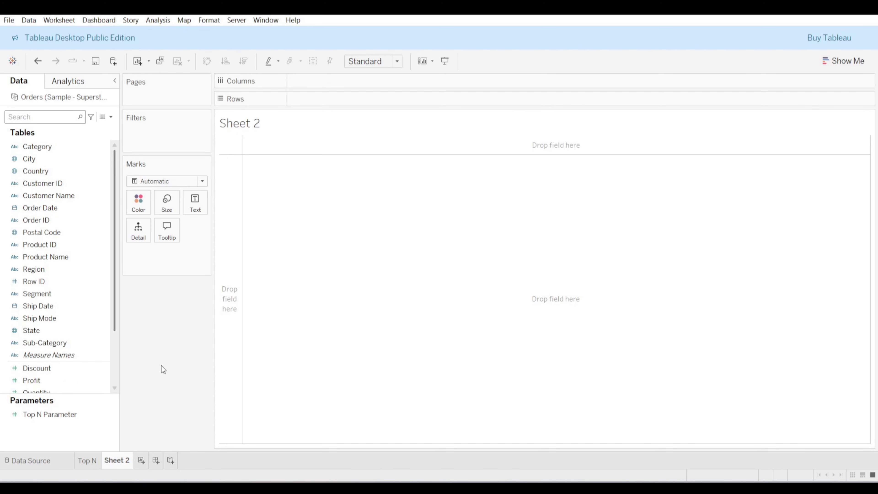
click(44, 414)
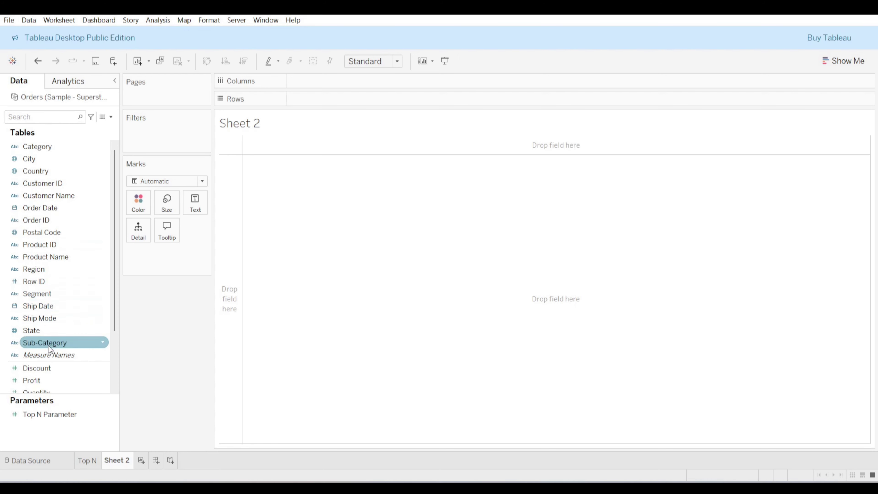
drag(48, 344, 317, 103)
scroll(52, 327, down, 3)
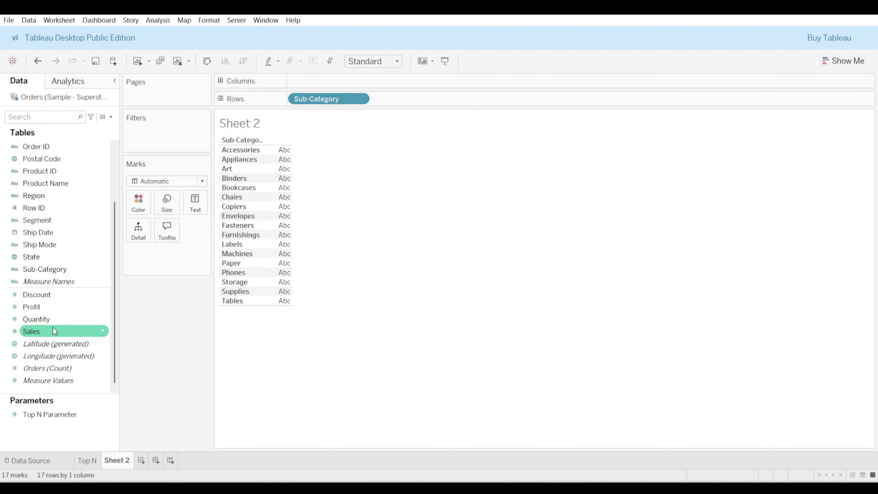
drag(46, 304, 310, 80)
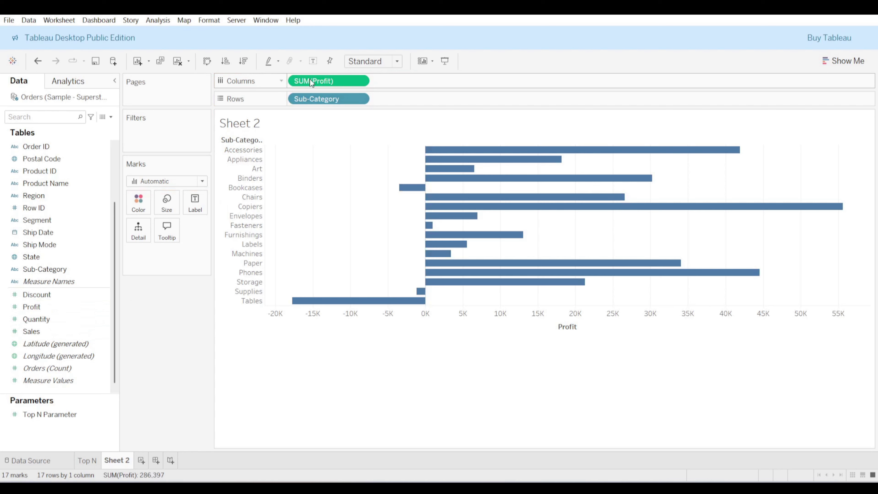
- Sort the sub-category bars by profit in descending order and fit the chart to Entire View
click(247, 65)
click(390, 65)
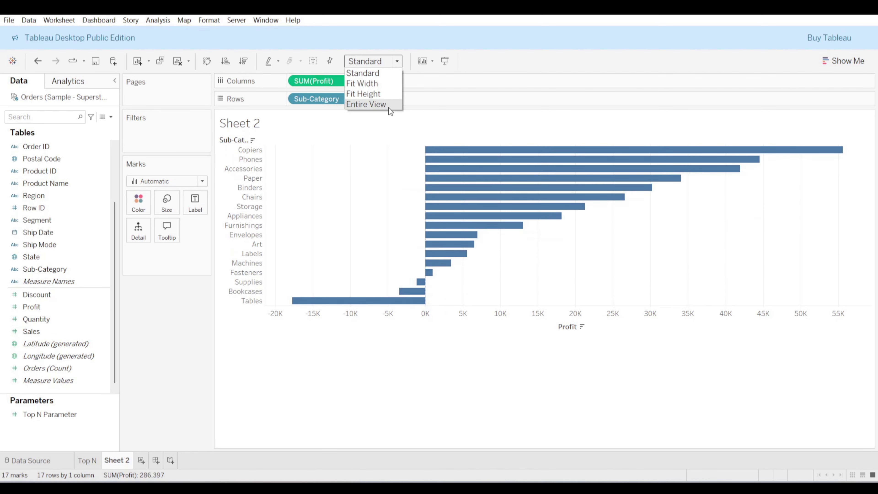
click(388, 106)
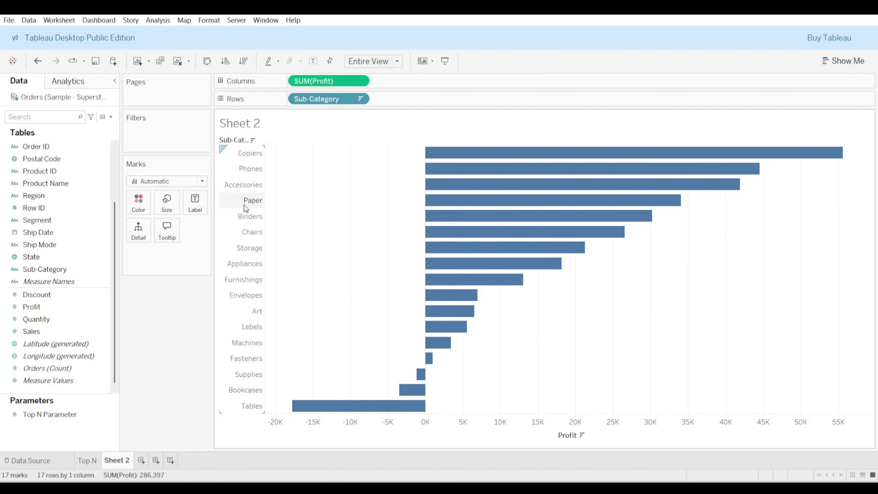
- Filter Sub-Category by field to the Bottom Top N Parameter values by Sum of Profit
click(42, 270)
drag(46, 270, 152, 129)
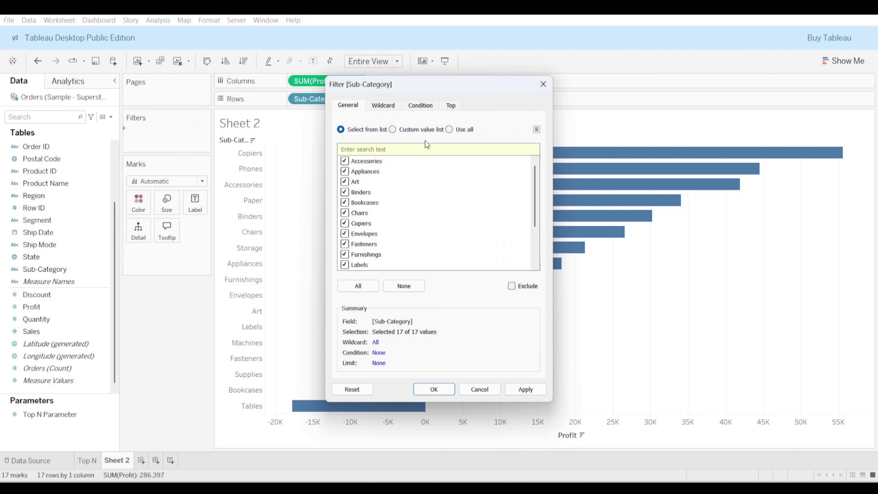
click(452, 105)
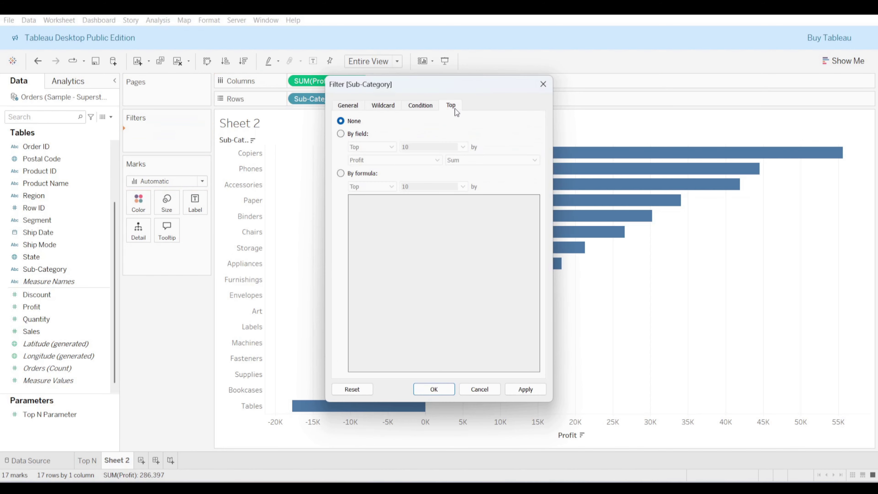
click(340, 134)
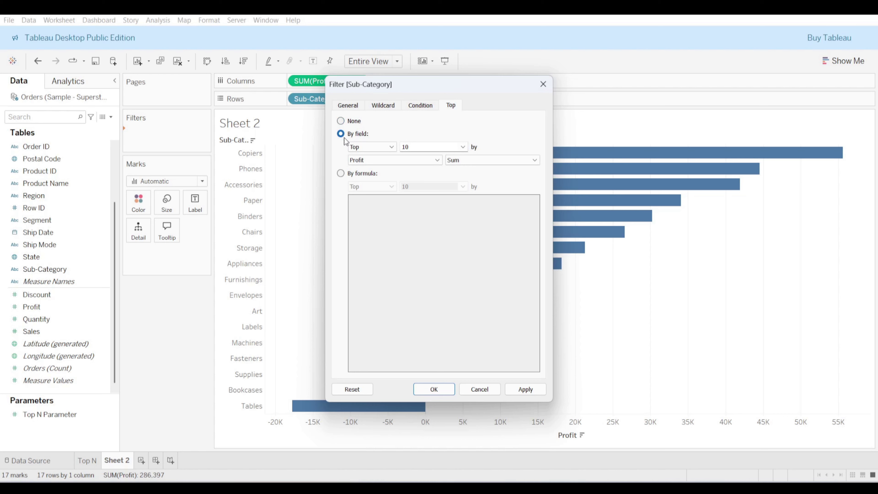
click(394, 148)
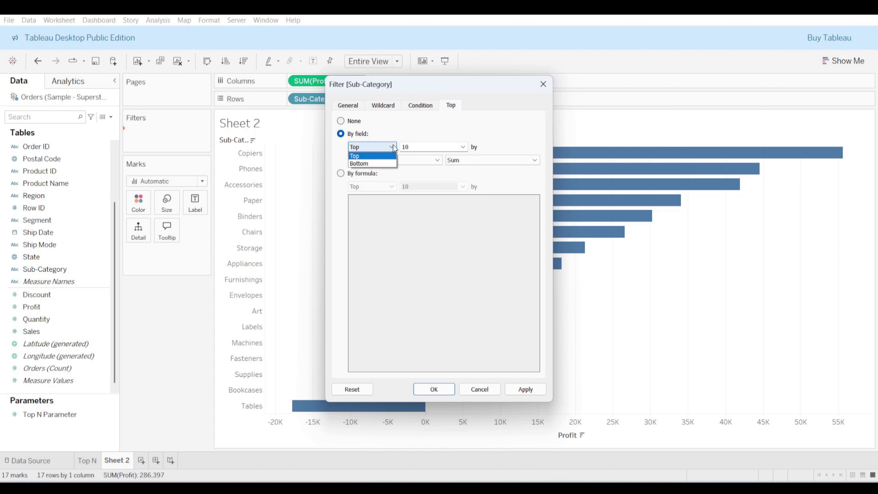
click(369, 166)
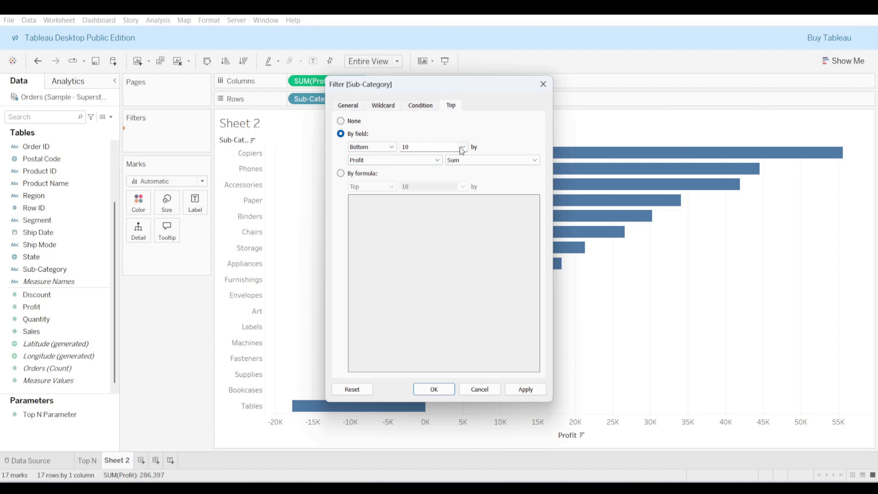
click(464, 147)
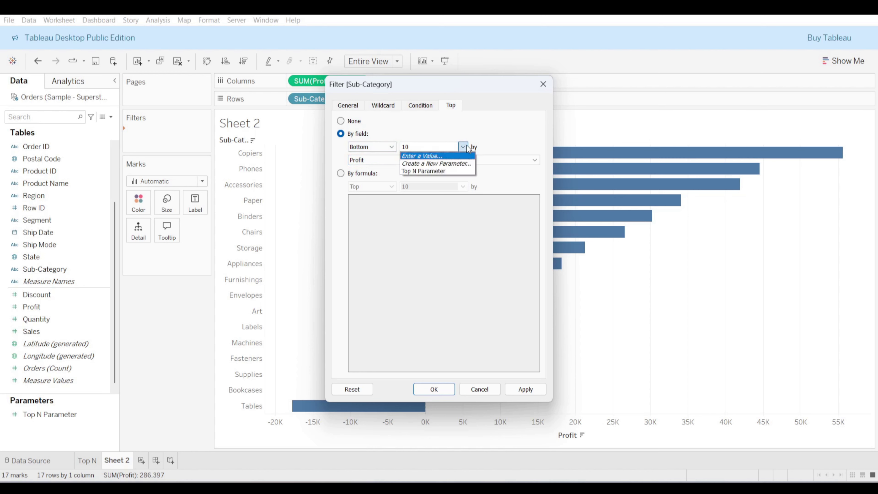
click(436, 172)
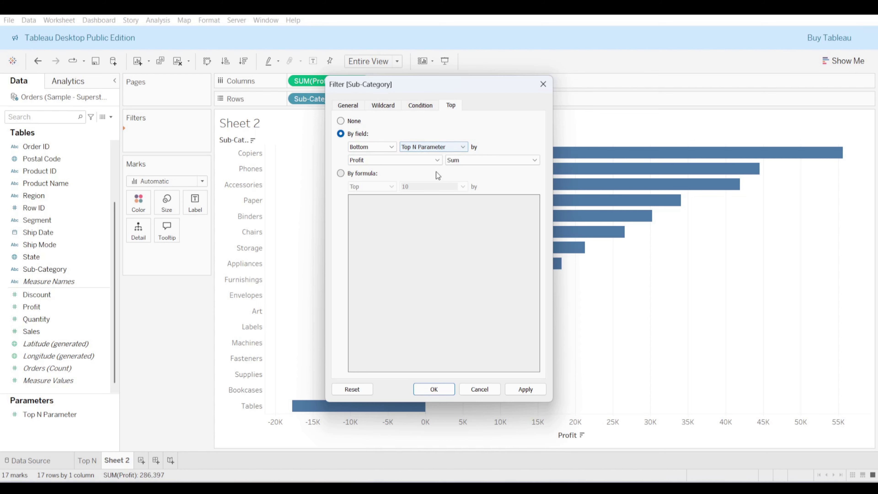
click(436, 393)
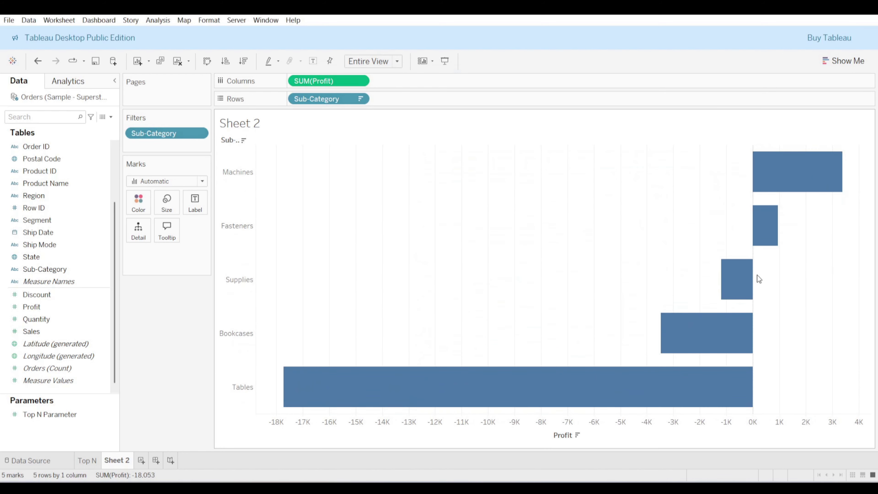
- Show the Top N Parameter control on the sheet
mouse_move(825, 194)
right_click(50, 417)
click(110, 248)
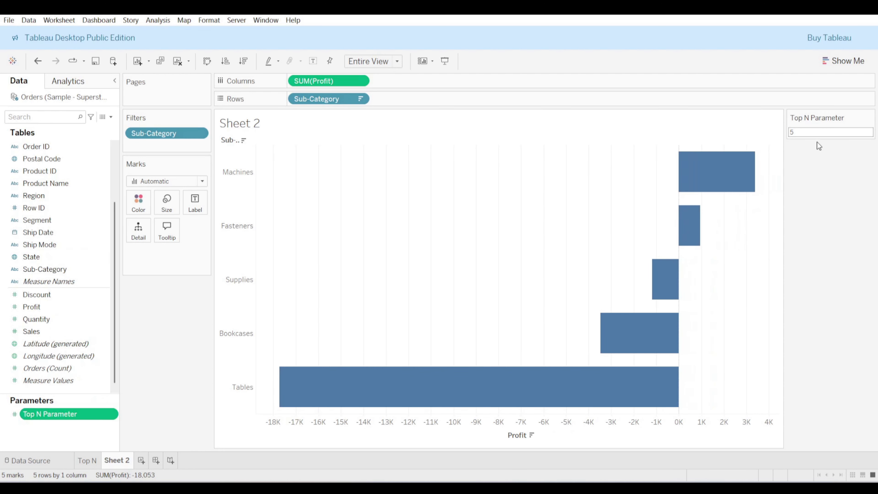
- Test the bottom filter by setting Top N Parameter to 2, then 3, and back to 5
click(816, 134)
text(2)
key(Return)
key(BackSpace)
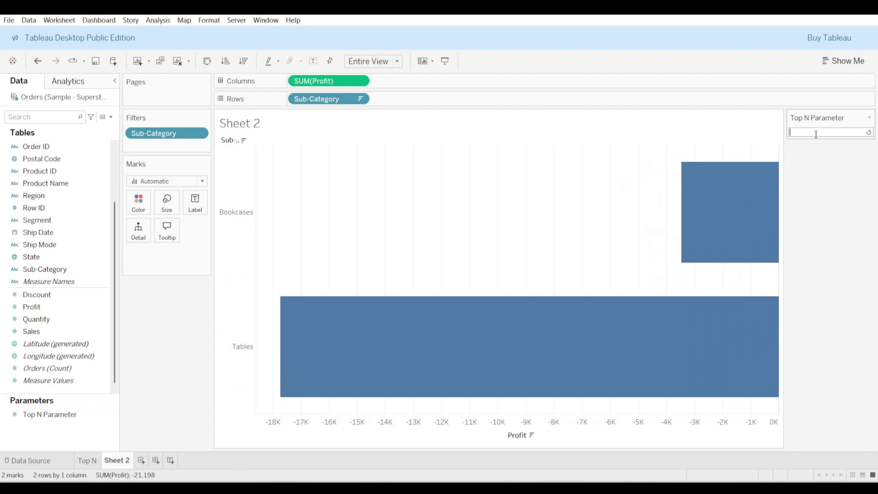
text(3)
key(Return)
key(BackSpace)
text(5)
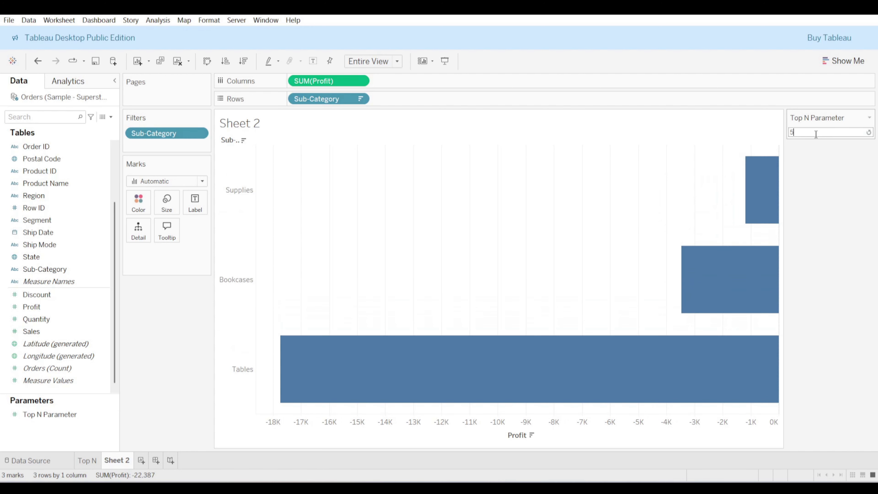
key(Return)
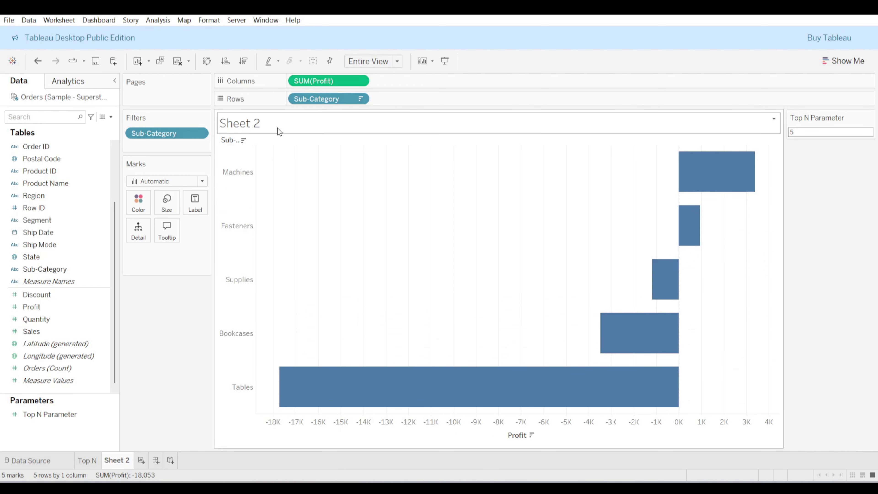
- Replace the sheet name in the chart title with "Showing bottom" followed by the Top N Parameter value
double_click(278, 128)
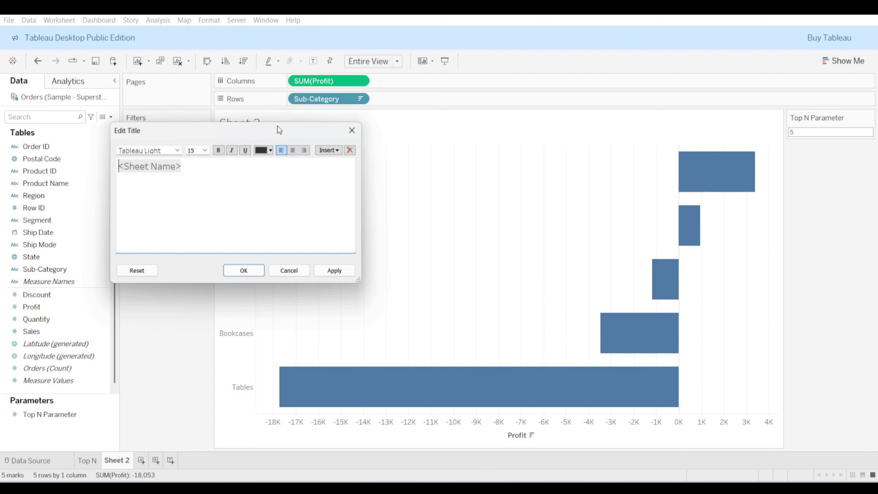
drag(122, 174, 109, 169)
key(BackSpace)
text(Sh)
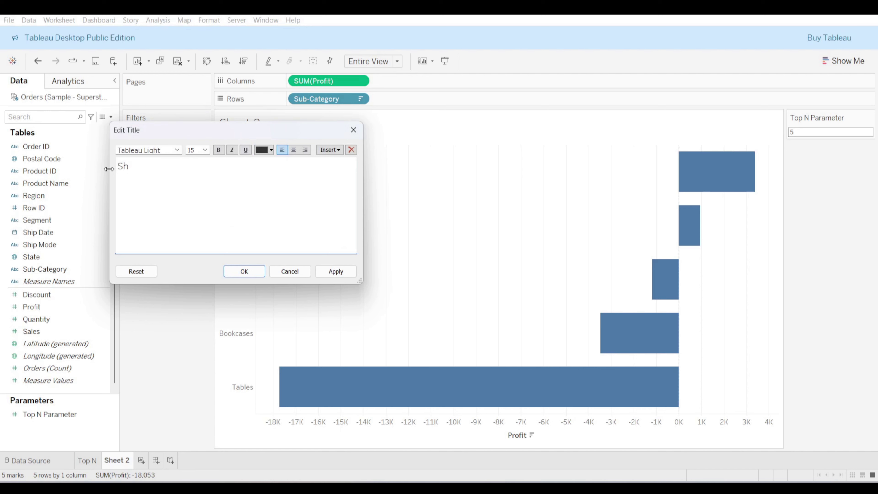
text(owing bottom)
click(330, 150)
click(367, 303)
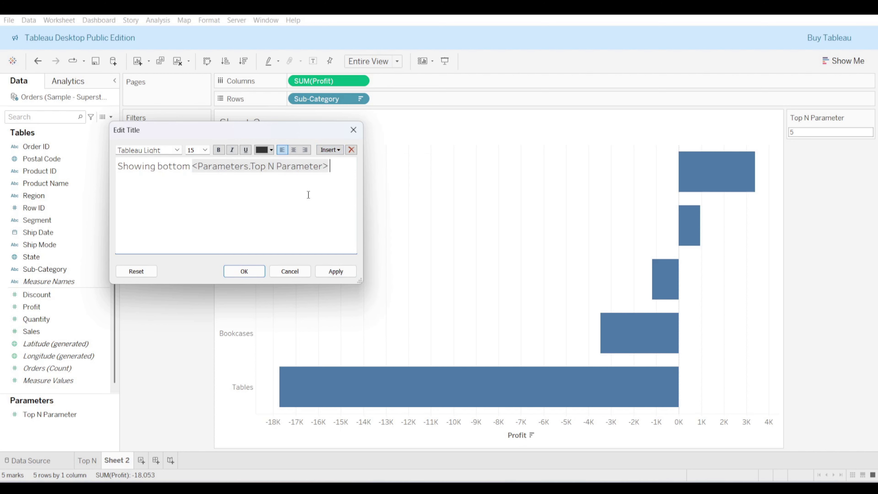
- Append "Subcategories" to the title, make the inserted parameter bold, and apply the title
text(Subcategore)
key(BackSpace)
text(ies)
click(234, 165)
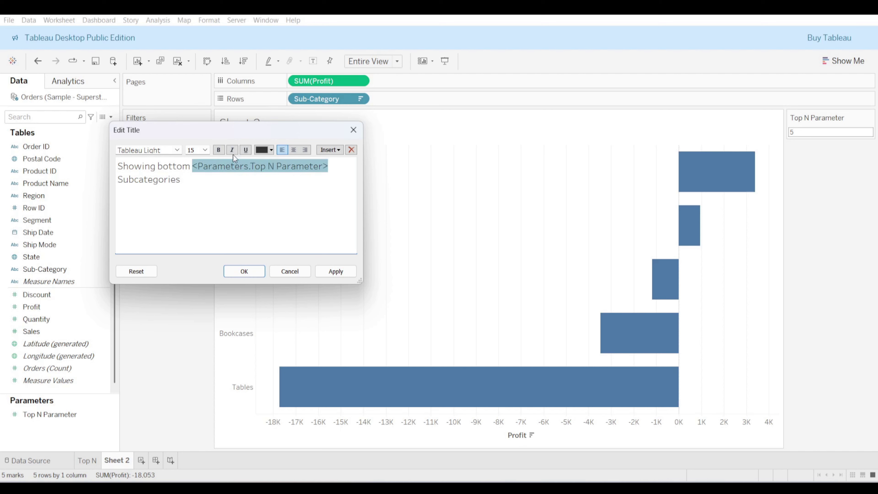
click(218, 151)
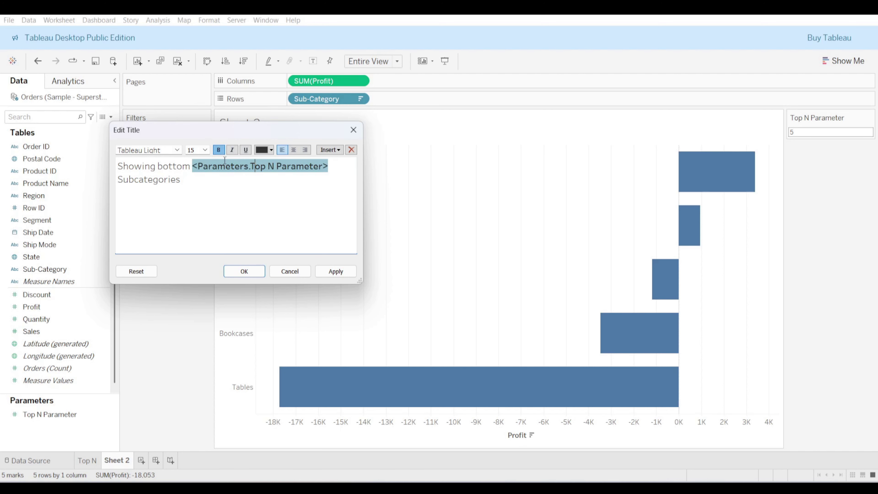
click(244, 273)
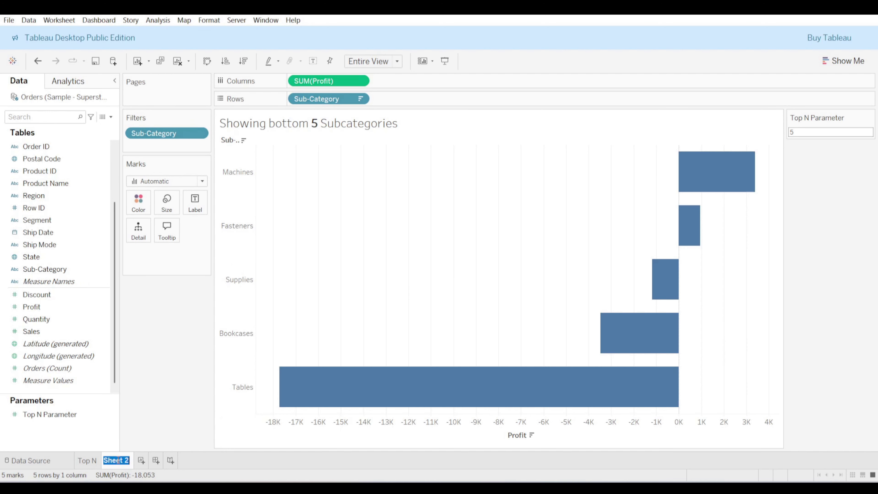
- Rename the worksheet "Sheet 2" as "Bottom N"
text(Bottom N)
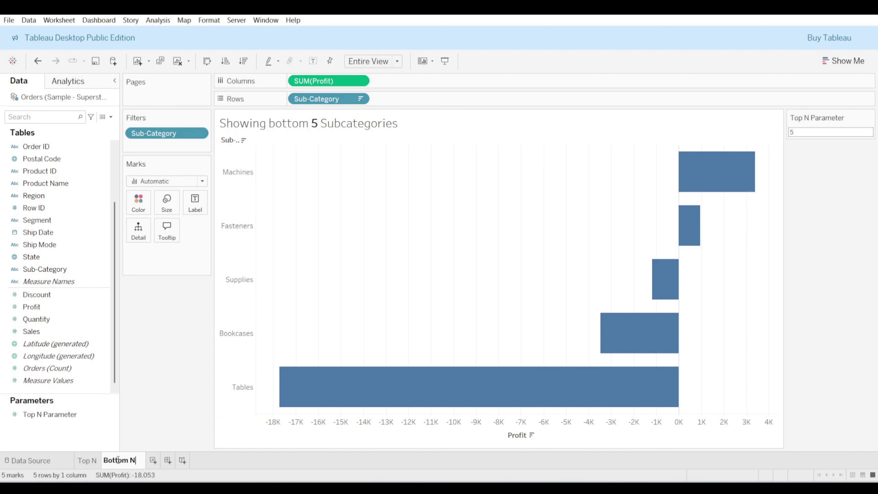
text(')
key(BackSpace)
key(Return)
- Compare the Top N and Bottom N worksheets by switching between them
click(88, 460)
click(109, 458)
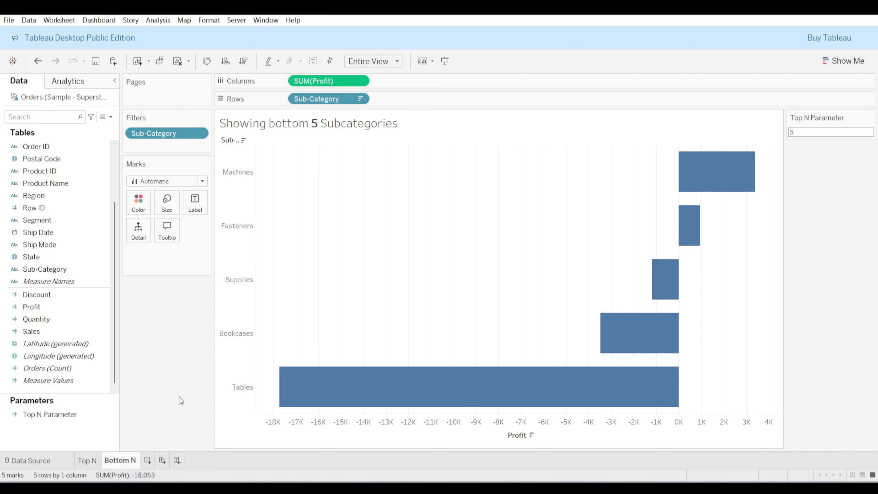
click(90, 459)
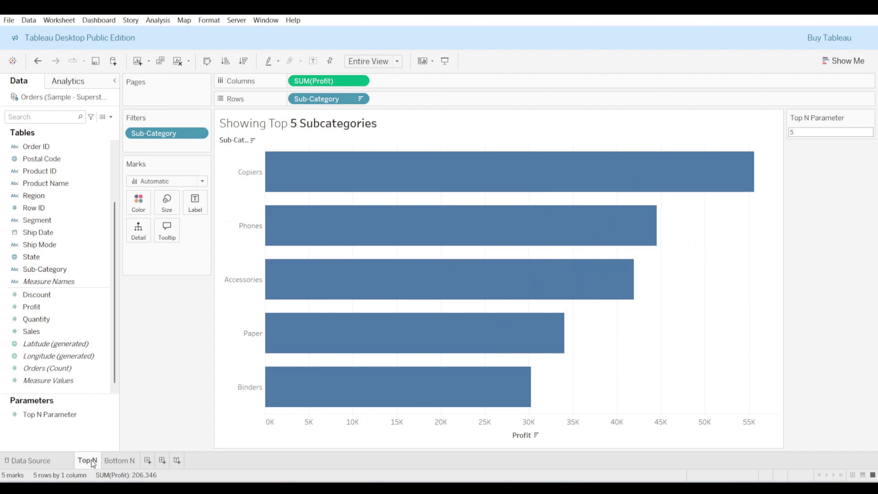
click(110, 462)
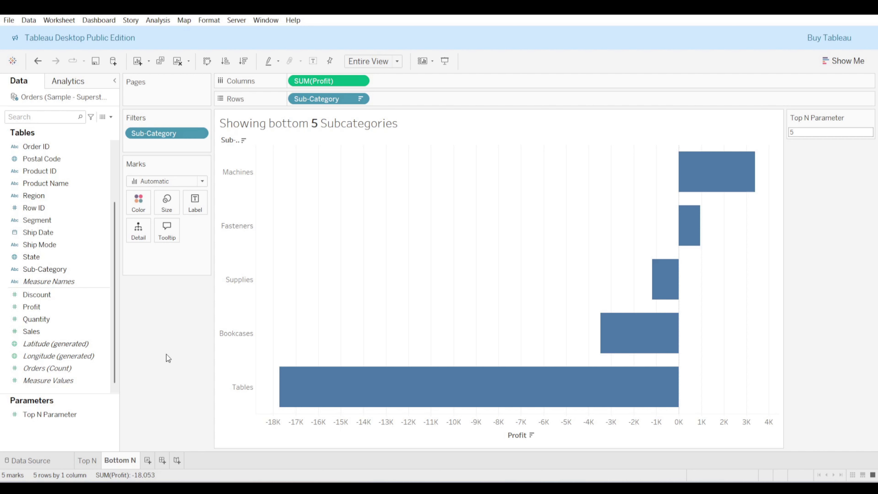
- Add a new blank worksheet and select the Sub-Category field
click(151, 461)
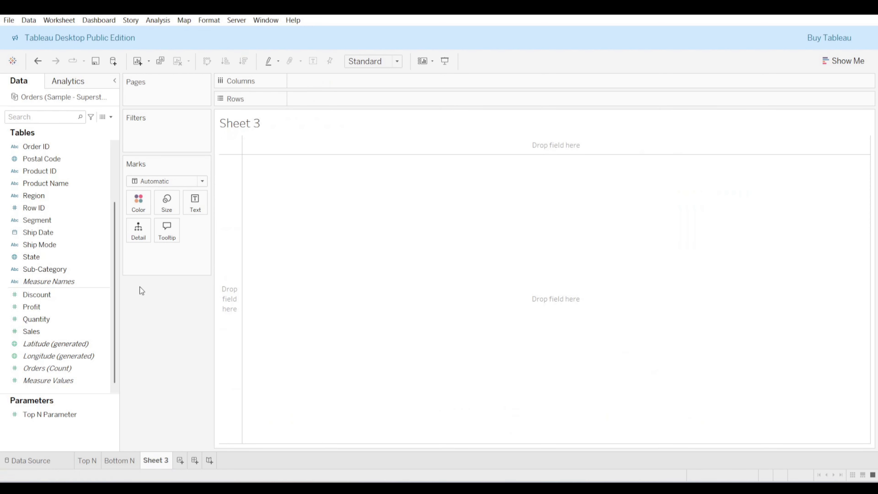
scroll(70, 240, up, 3)
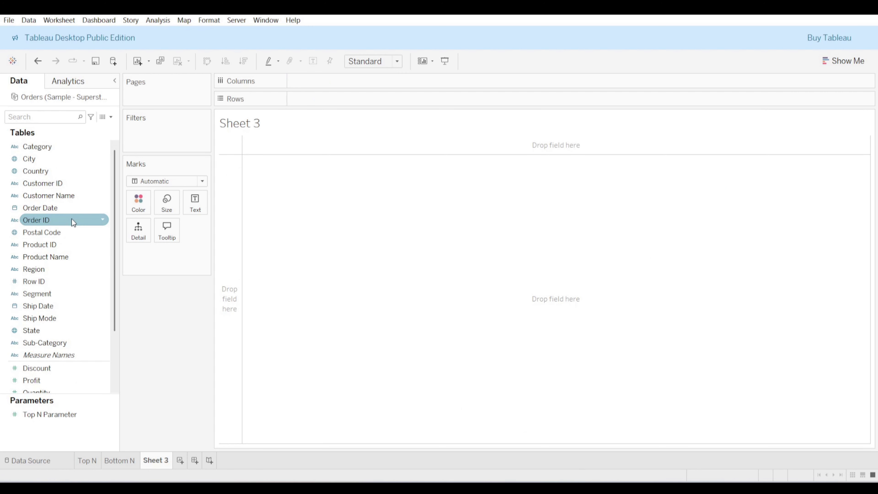
click(69, 280)
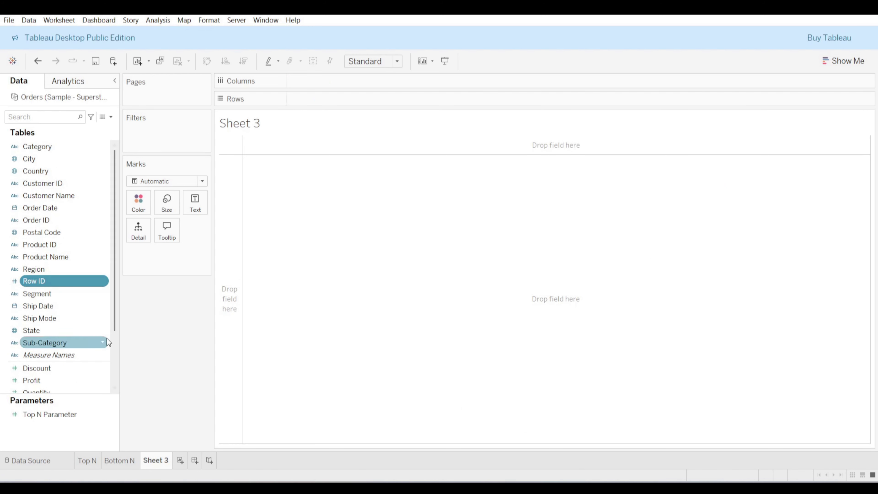
click(68, 342)
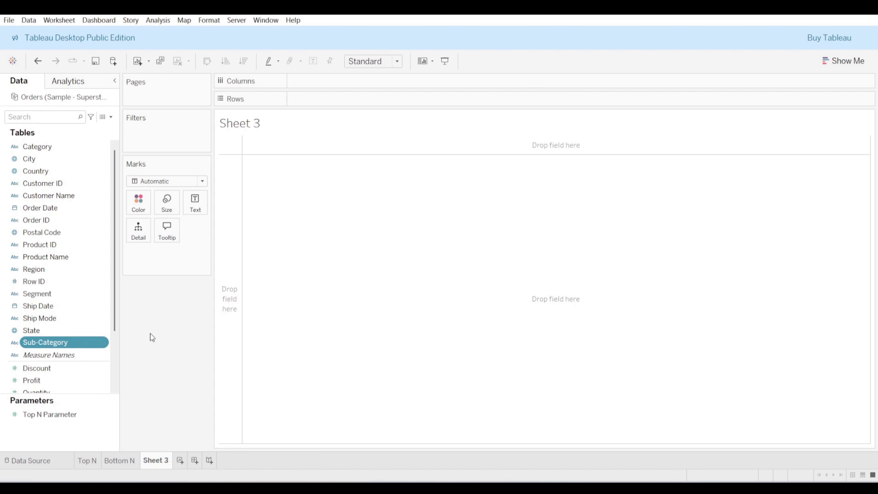
- Create a set from the Sub-Category field and name it "Top N Subcategory Set"
right_click(53, 341)
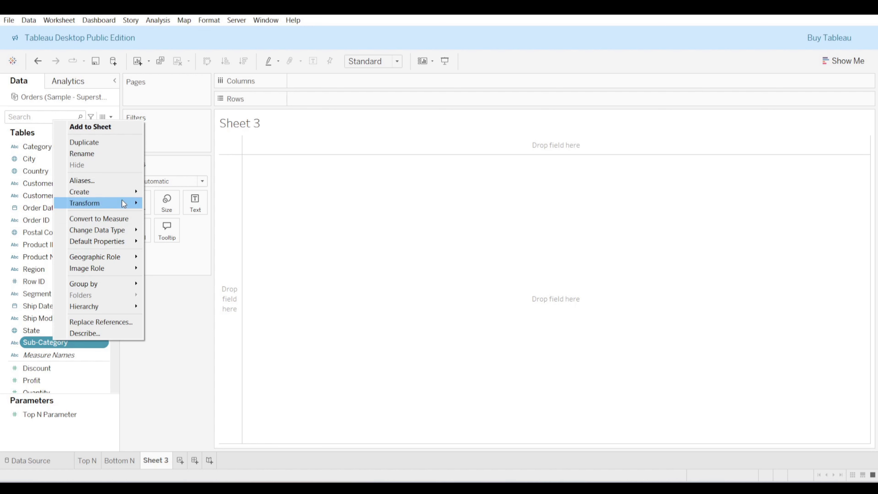
mouse_move(124, 192)
click(178, 217)
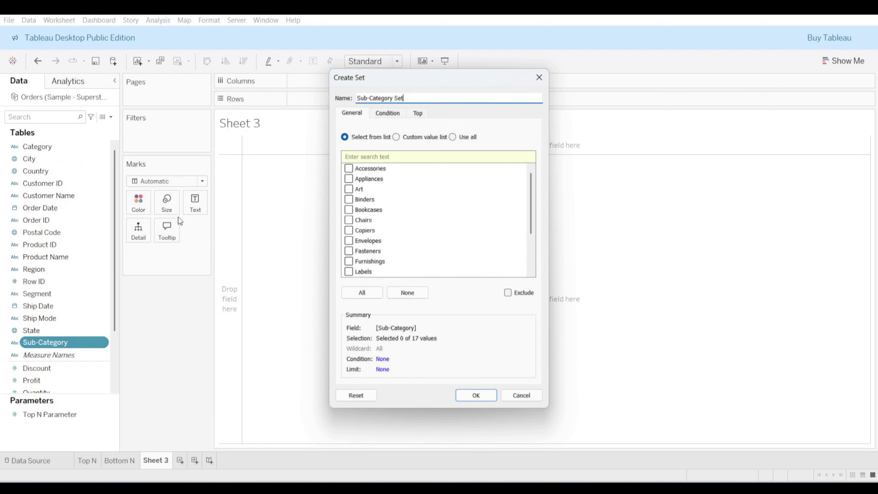
click(419, 120)
triple_click(422, 99)
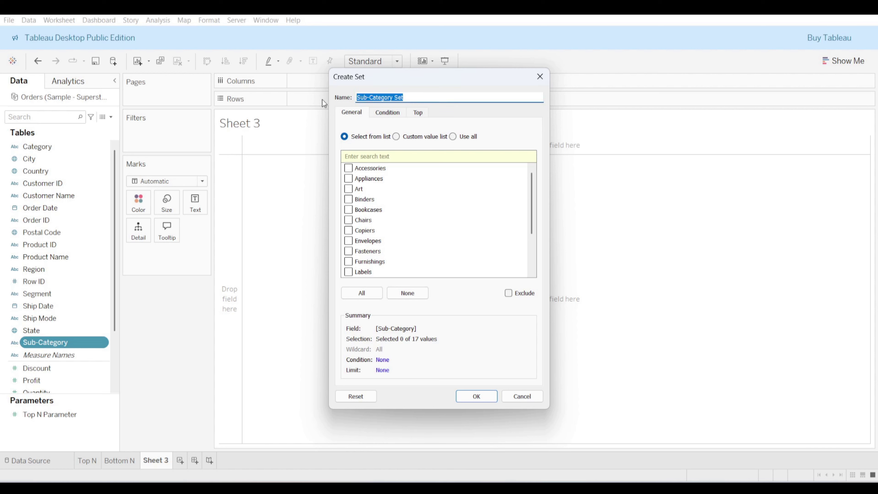
key(BackSpace)
text(Top N Subcategory Set)
- Limit the set to the top Top N Parameter members by sum of Profit, append "by Profit" to its name, and create it
click(418, 114)
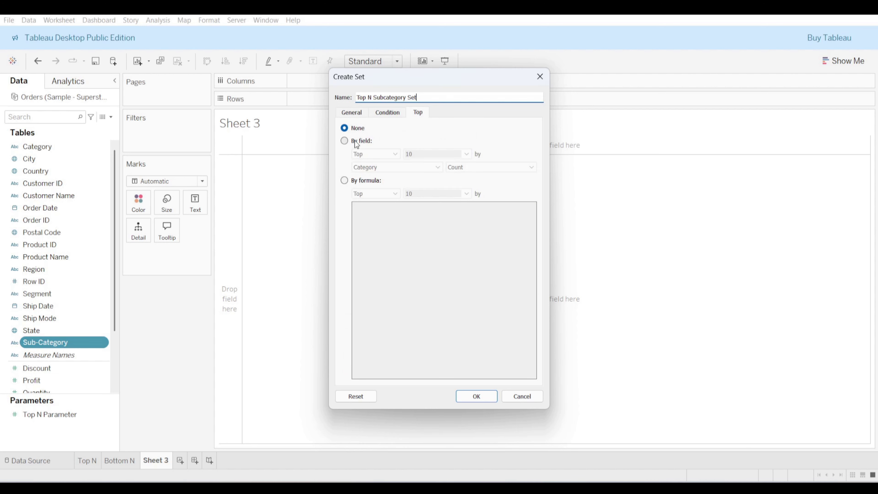
click(344, 140)
click(467, 153)
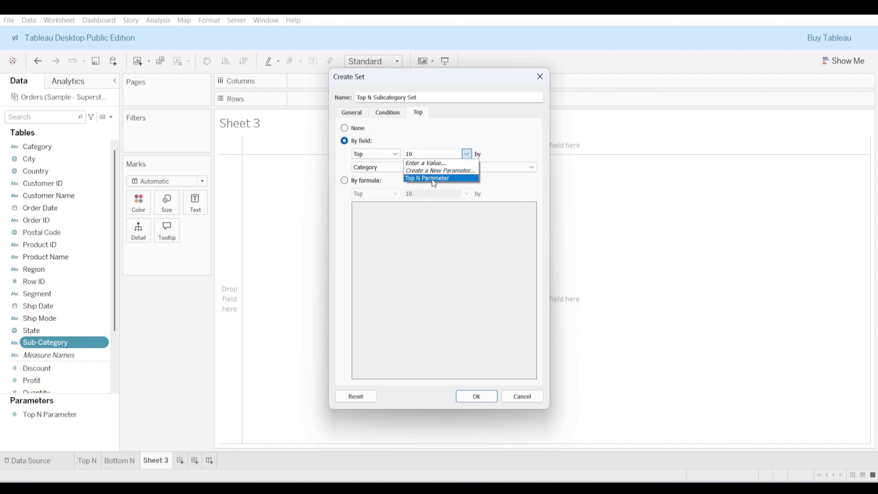
click(445, 179)
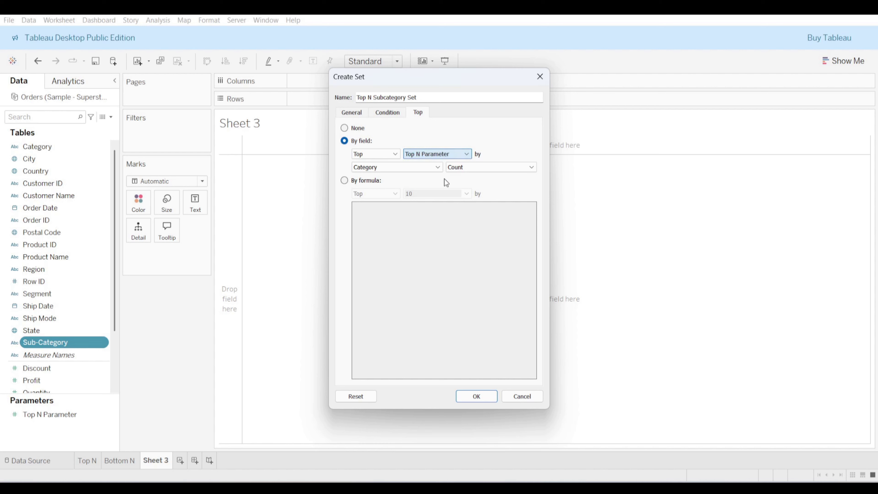
click(438, 168)
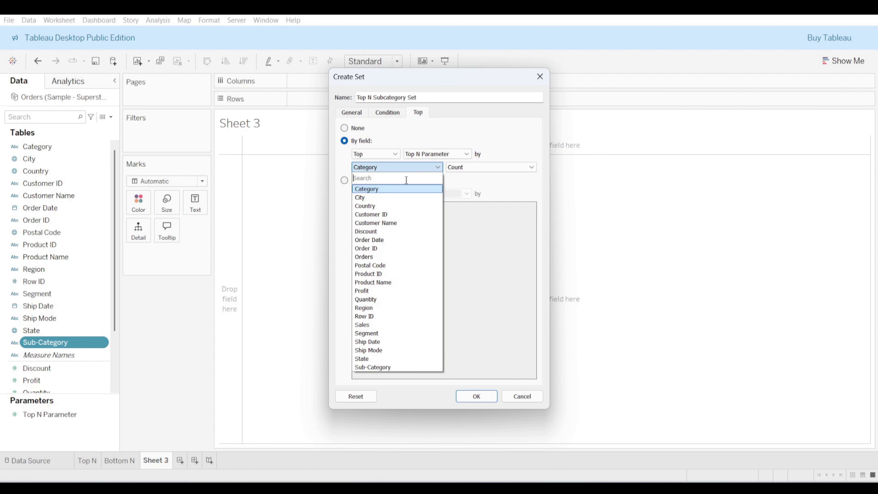
text(profit)
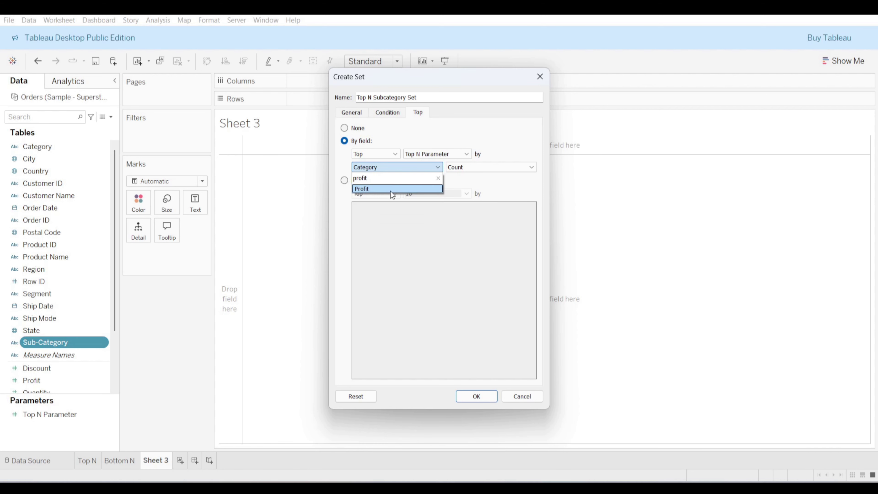
click(385, 190)
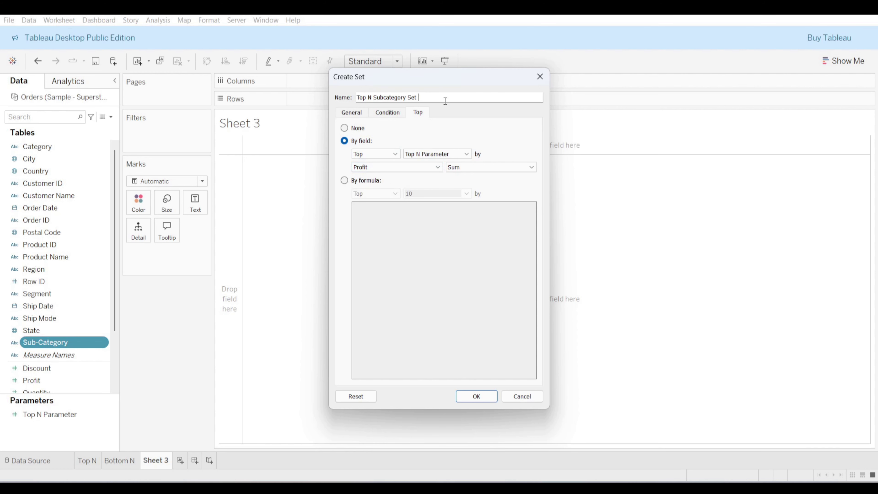
text(by Profit)
click(472, 398)
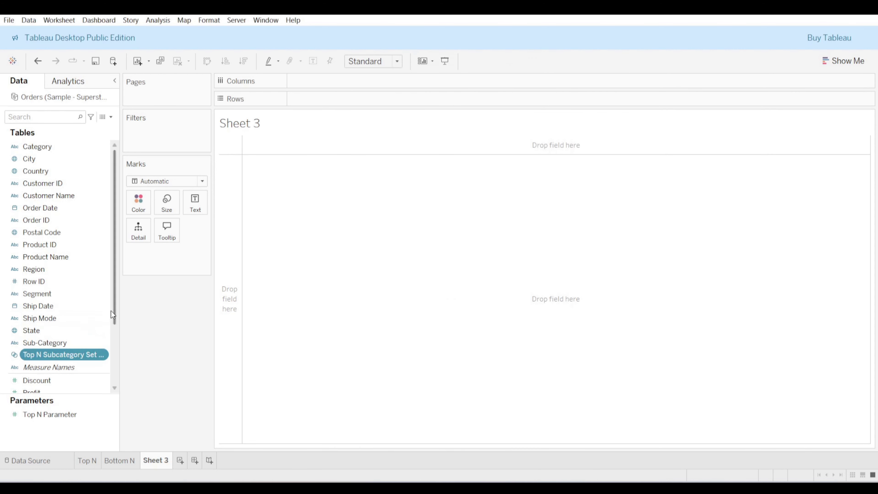
- Widen the data pane so the full name of the Top N set fits
drag(110, 310, 125, 352)
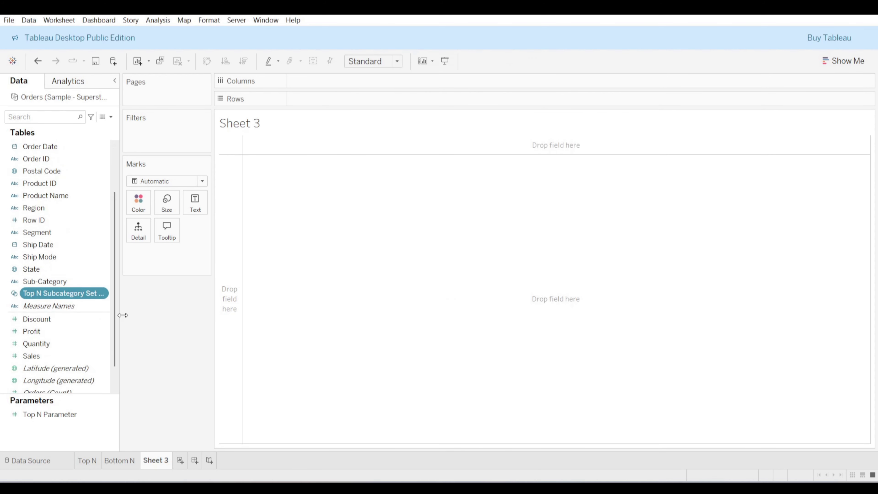
scroll(124, 281, down, 1)
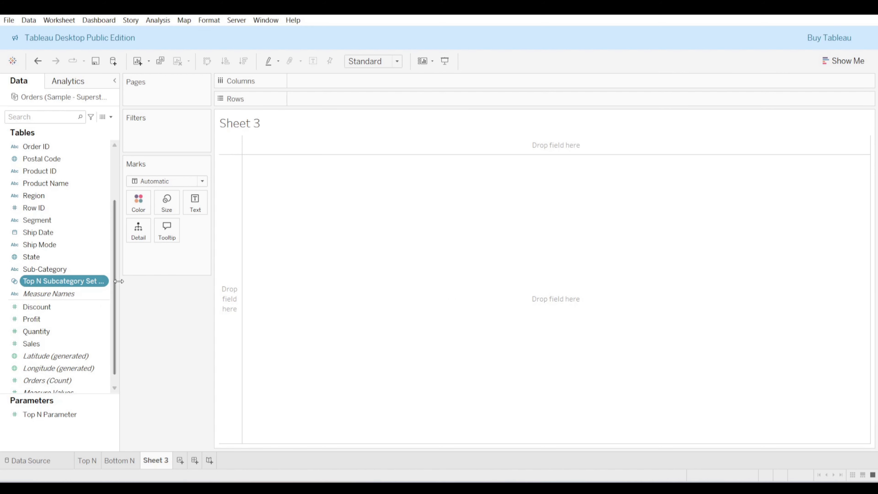
drag(123, 282, 151, 283)
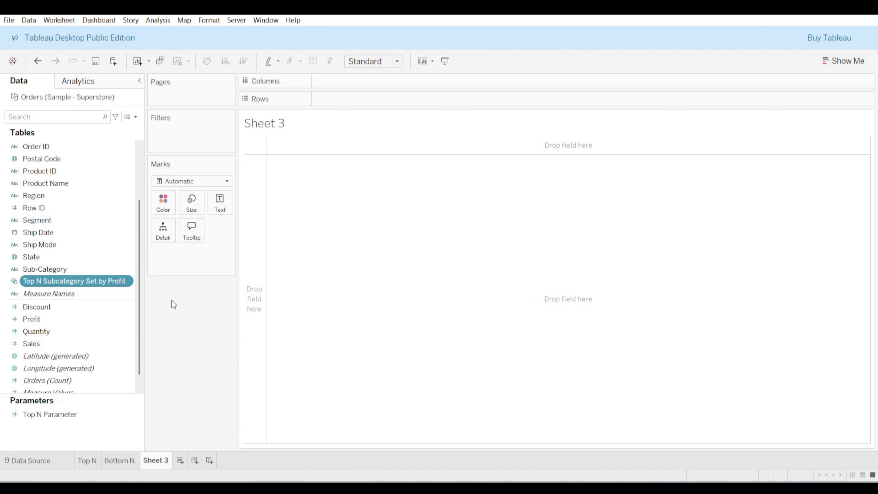
- Build a bar chart of Profit by the members of the Top N Subcategory Set, sorted in descending order
scroll(139, 311, up, 1)
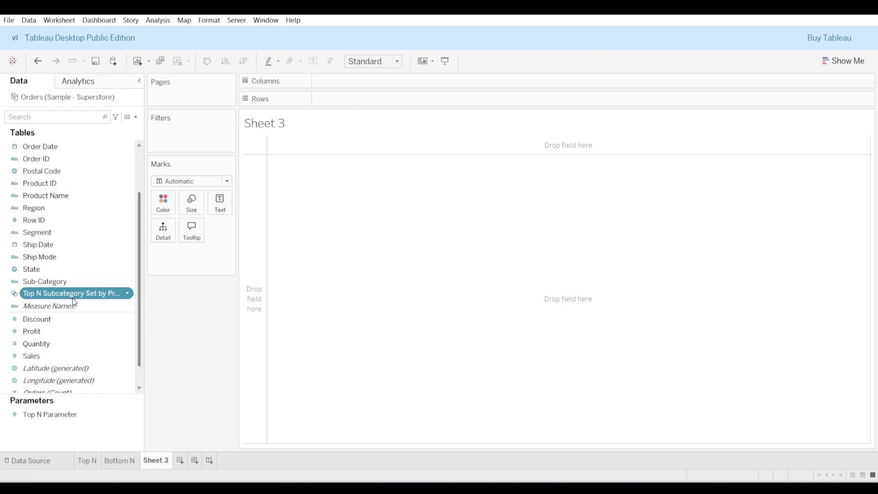
drag(52, 295, 352, 101)
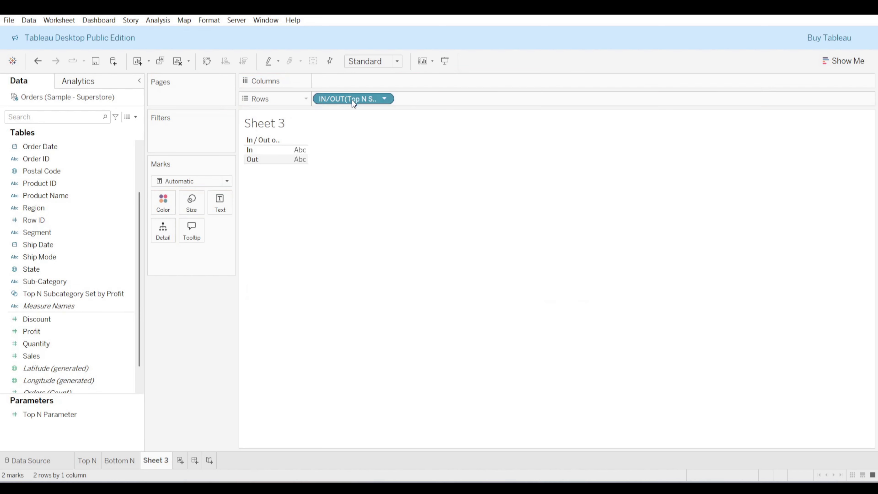
click(386, 98)
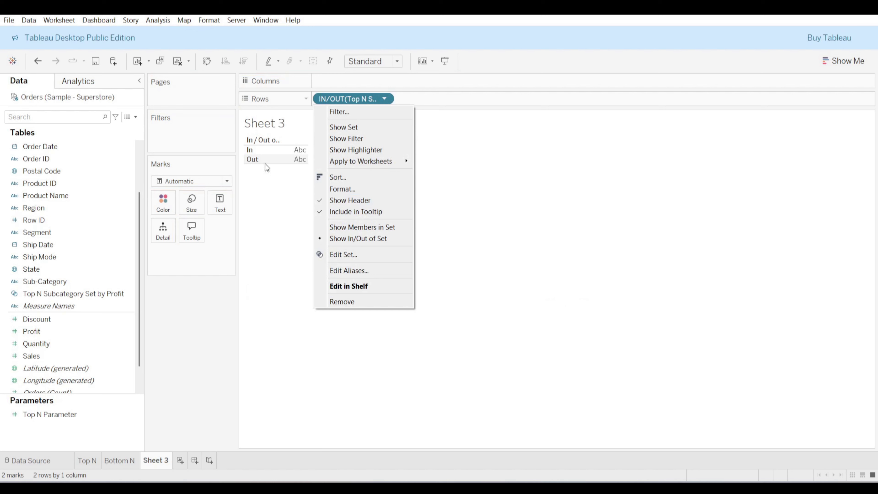
click(369, 227)
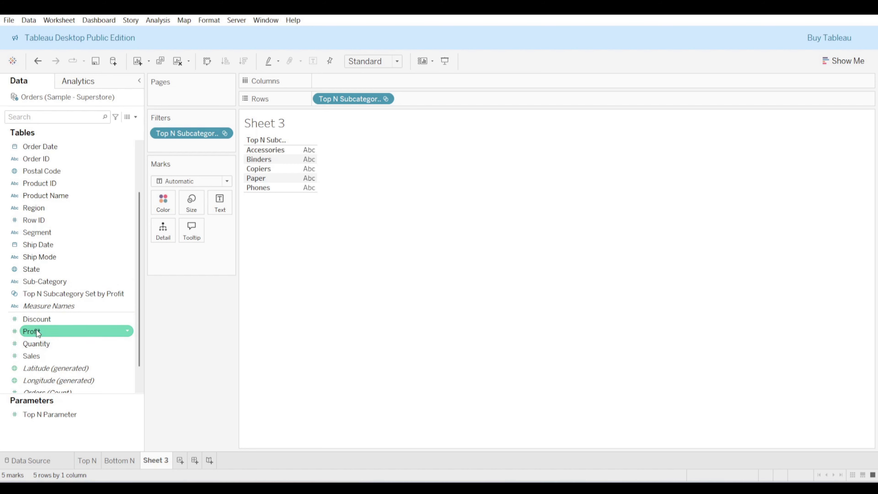
drag(36, 330, 343, 83)
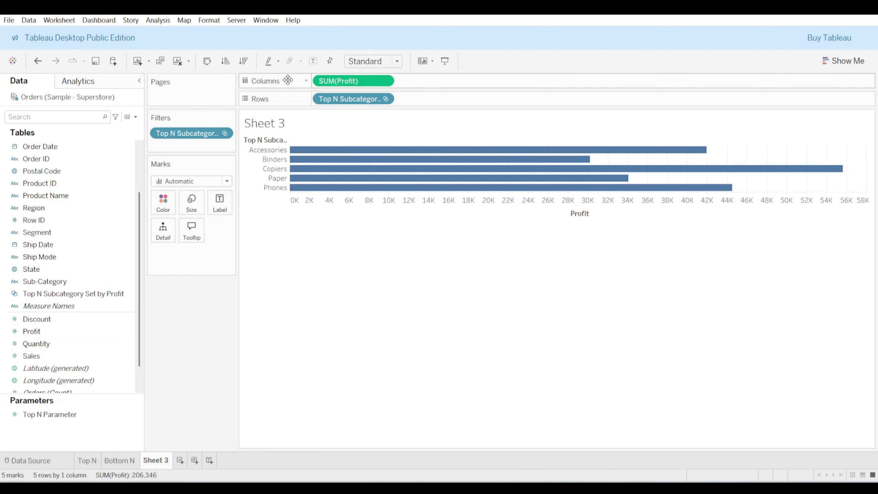
click(243, 61)
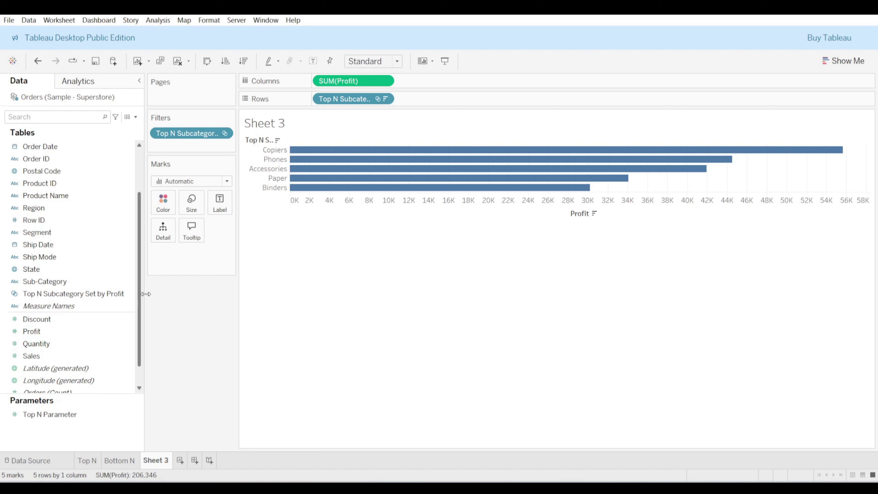
- Duplicate the Top N Subcategory Set by Profit and rename the copy "Bottom N Subcategory Set by Profit"
right_click(94, 293)
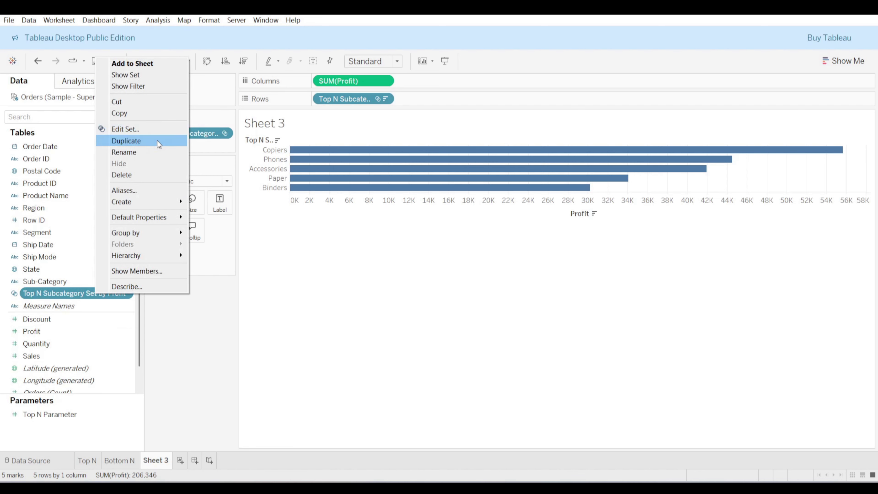
click(158, 141)
right_click(104, 308)
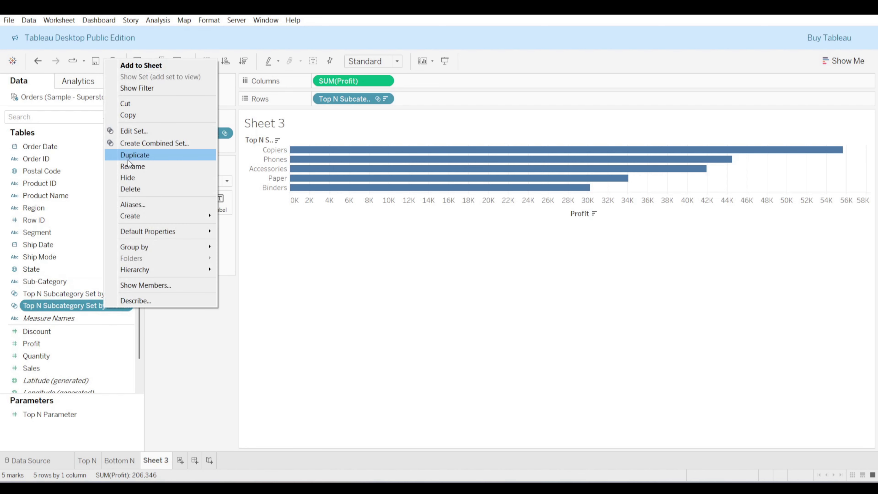
click(139, 132)
click(378, 97)
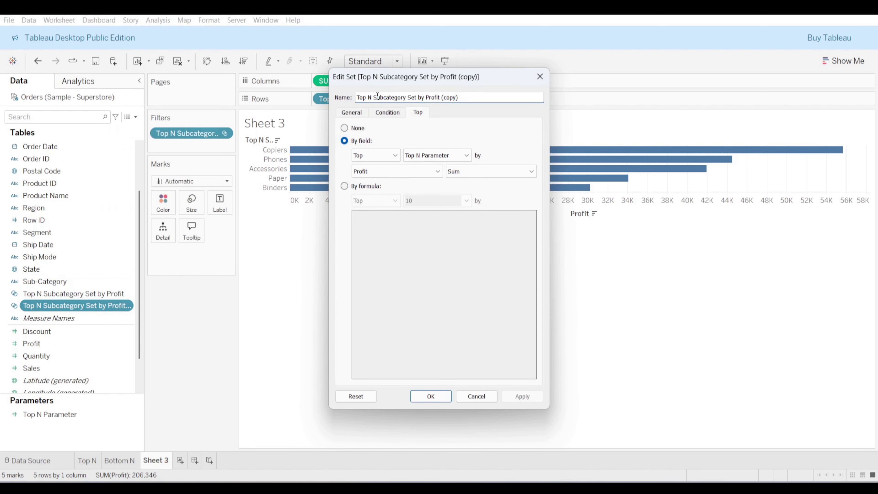
text(Botto)
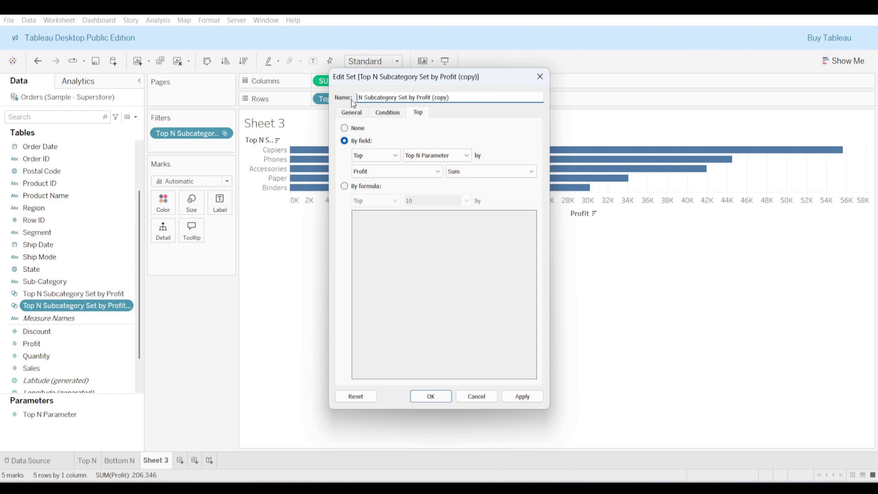
text(m)
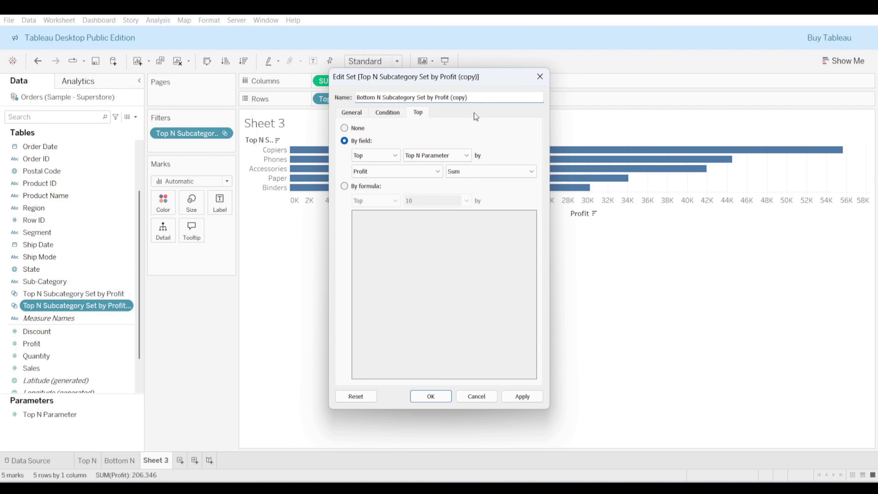
drag(499, 97, 451, 101)
key(Right)
key(BackSpace)
key(BackSpace)
key(BackSpace)
key(BackSpace)
key(BackSpace)
key(BackSpace)
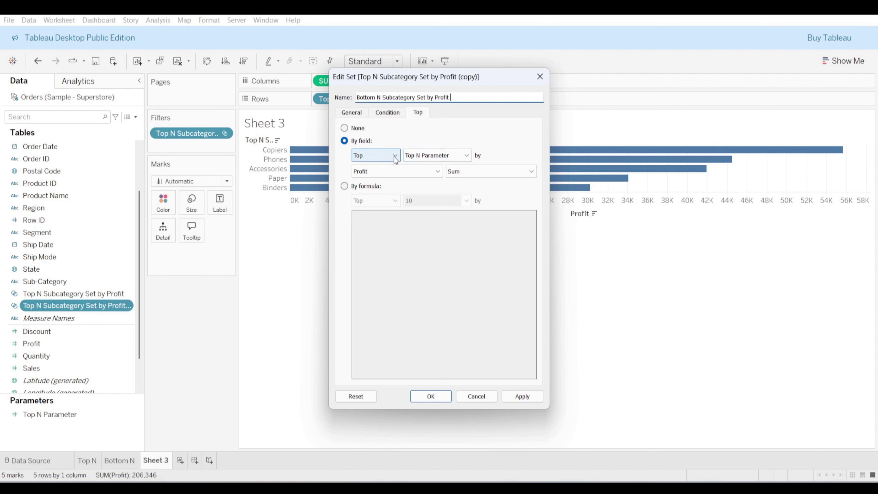
- Change the copied set's limit by field from Top to Bottom and apply the edit
click(380, 155)
click(382, 174)
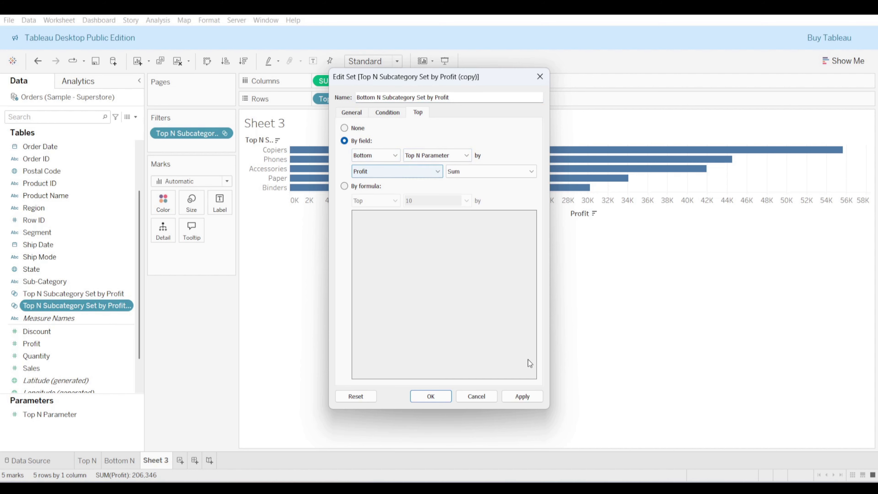
click(432, 396)
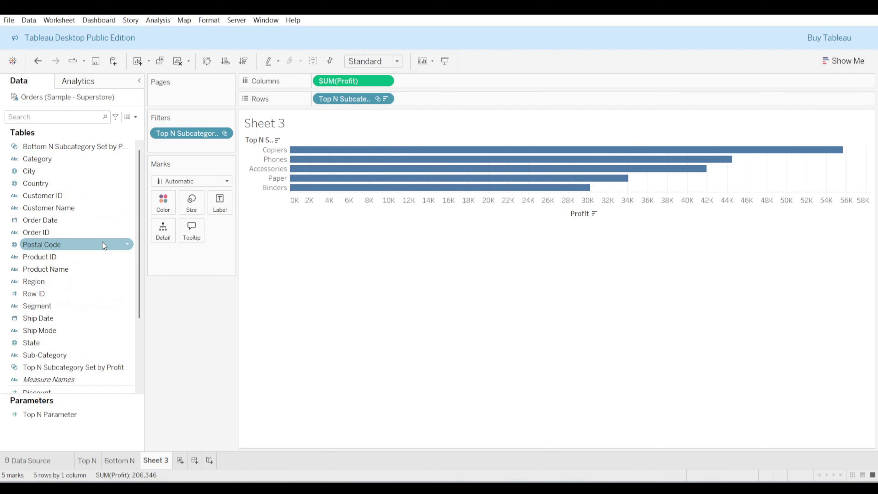
- Add a new worksheet and list the members of the Bottom N Subcategory Set by Profit as rows
click(111, 146)
click(180, 463)
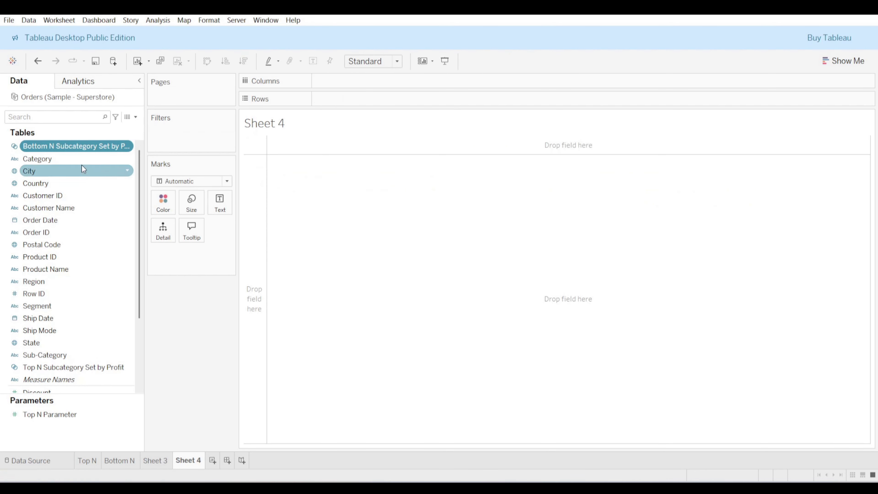
drag(67, 146, 356, 98)
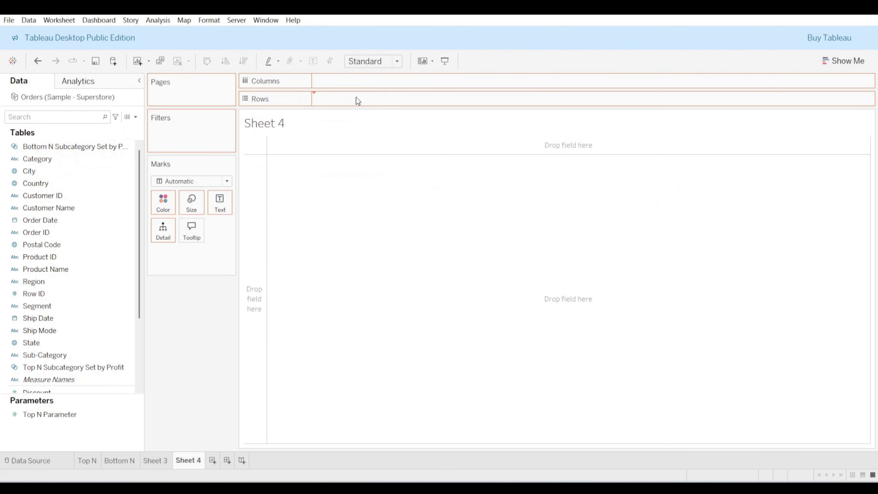
click(385, 98)
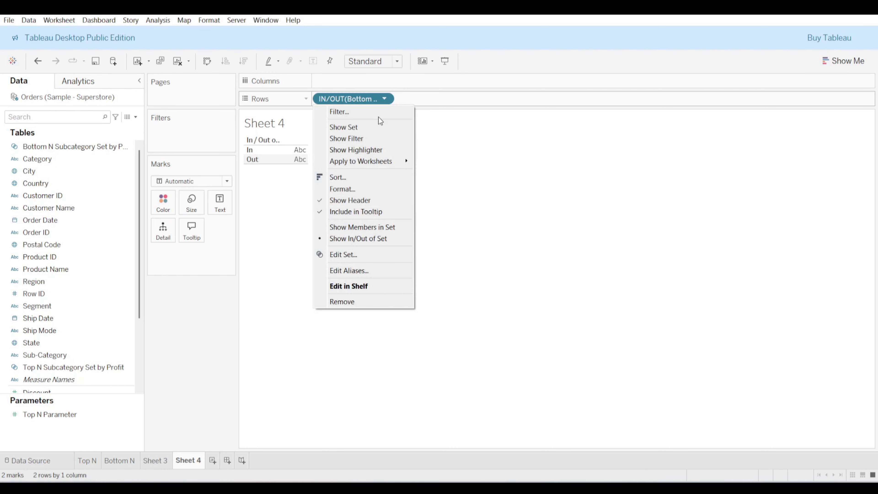
click(365, 227)
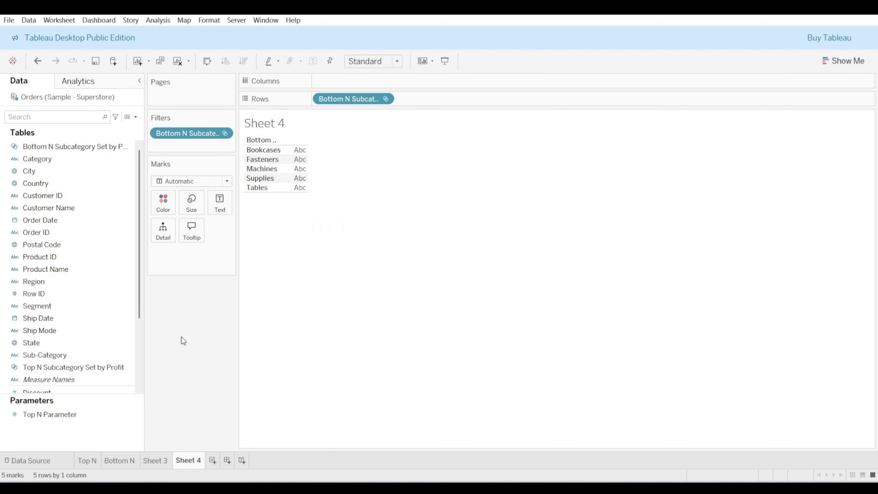
- Chart Profit for the Bottom N set members in descending order and fit the sheet to Entire View
scroll(59, 332, down, 4)
drag(51, 311, 348, 83)
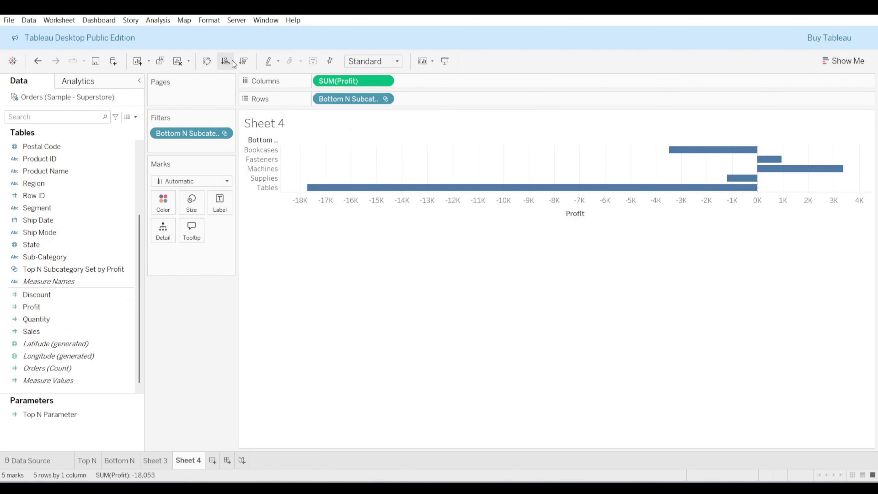
click(244, 61)
click(373, 61)
click(373, 103)
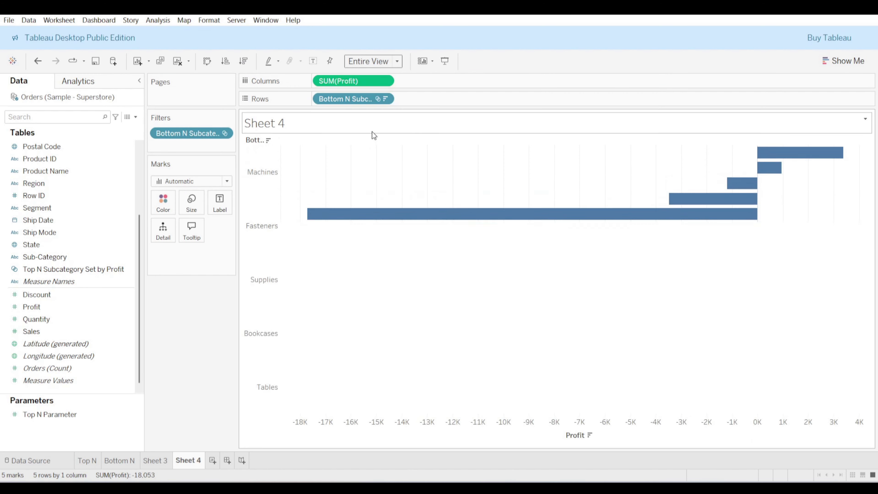
- Fit the Top N set chart on Sheet 3 to Entire View
click(159, 463)
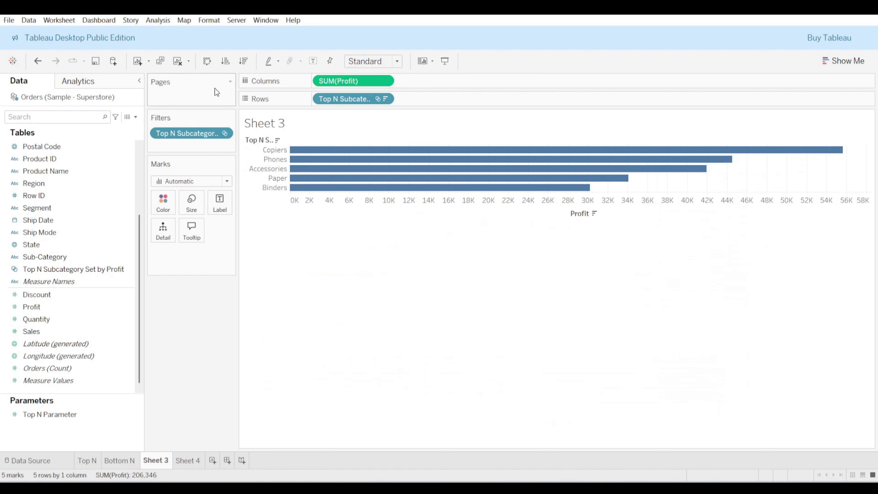
click(368, 61)
click(375, 111)
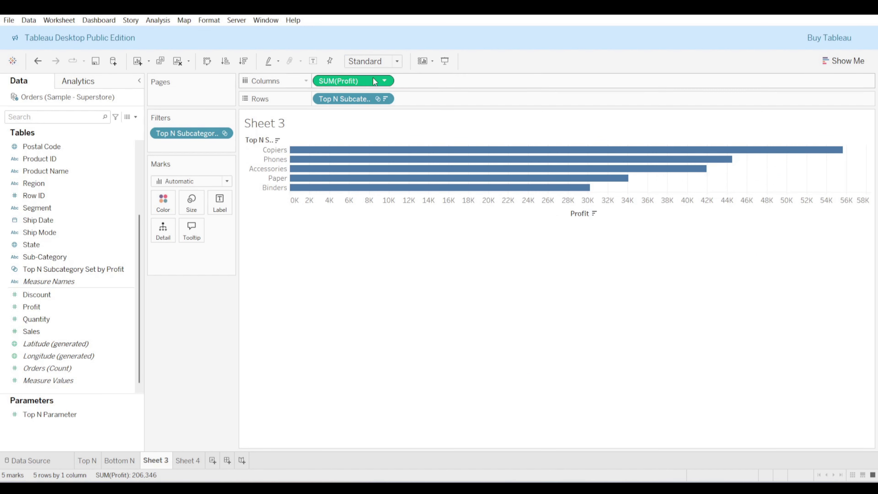
- Make the Sheet 3 chart fill the entire view and review the Top N, Bottom N, Sheet 3 and Sheet 4 worksheets
click(373, 60)
click(376, 104)
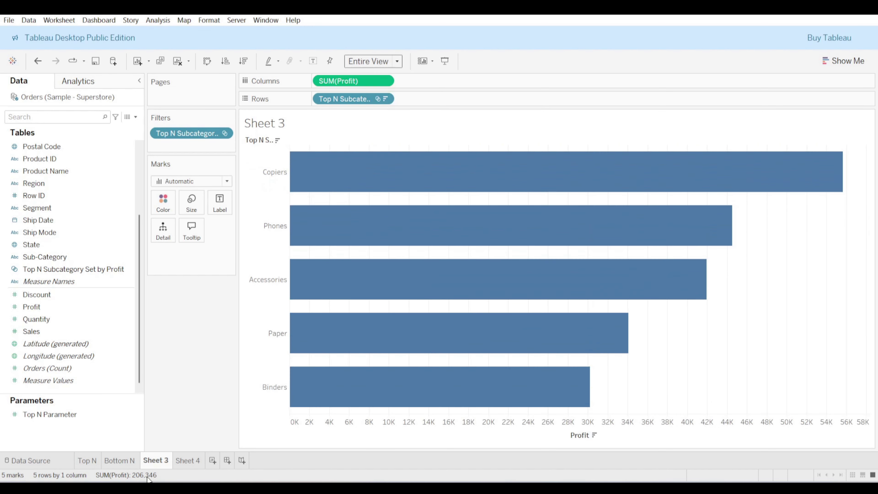
click(94, 460)
click(114, 463)
click(155, 461)
click(181, 459)
click(166, 461)
- On a new worksheet, create a combined set named "Top N Bottom Subcategories" with all members of the Bottom N and Top N Subcategory sets
click(212, 461)
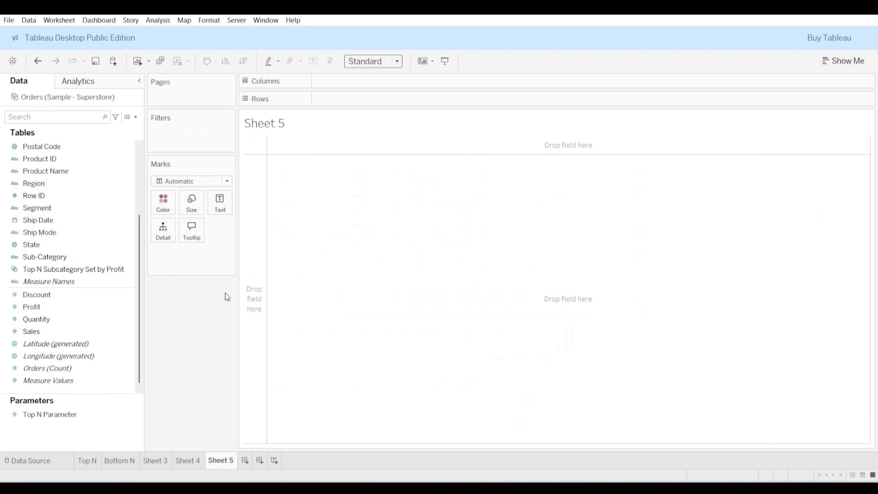
scroll(102, 207, up, 3)
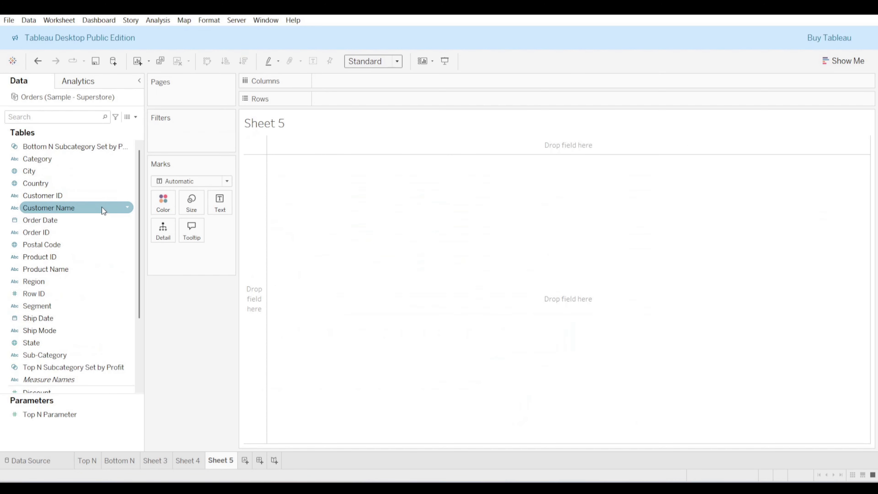
click(90, 150)
scroll(92, 242, down, 1)
click(91, 268)
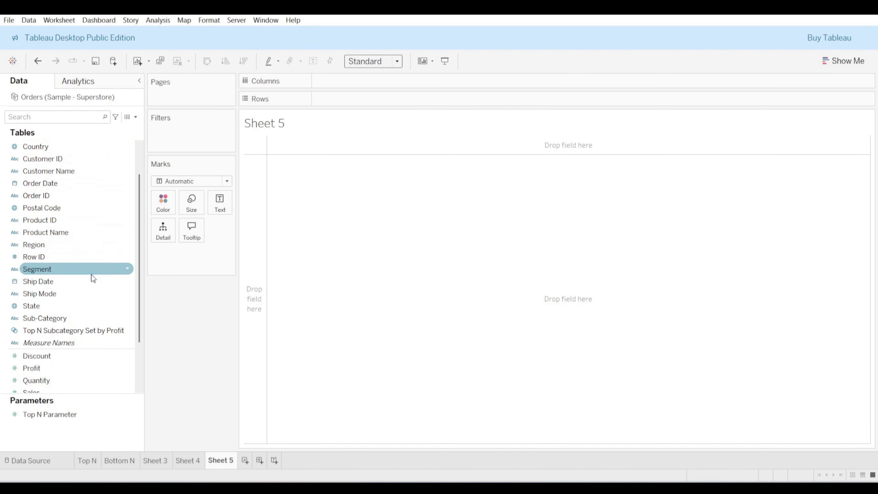
click(88, 321)
click(83, 327)
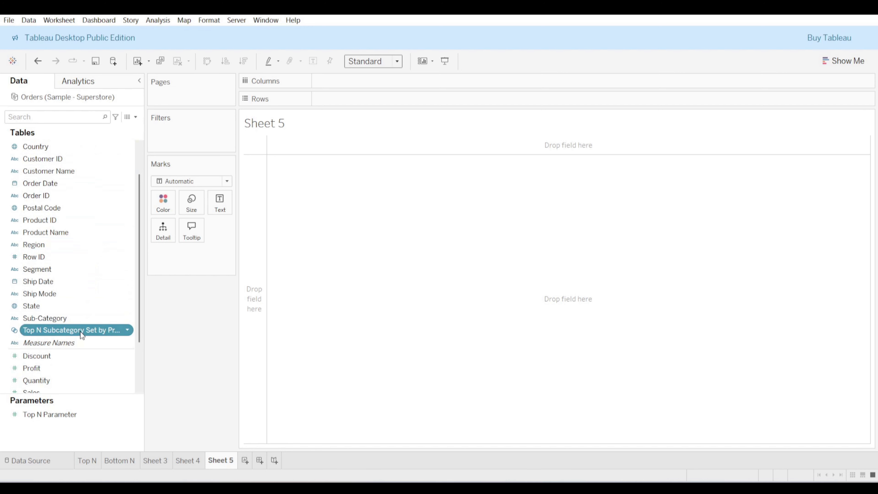
right_click(80, 331)
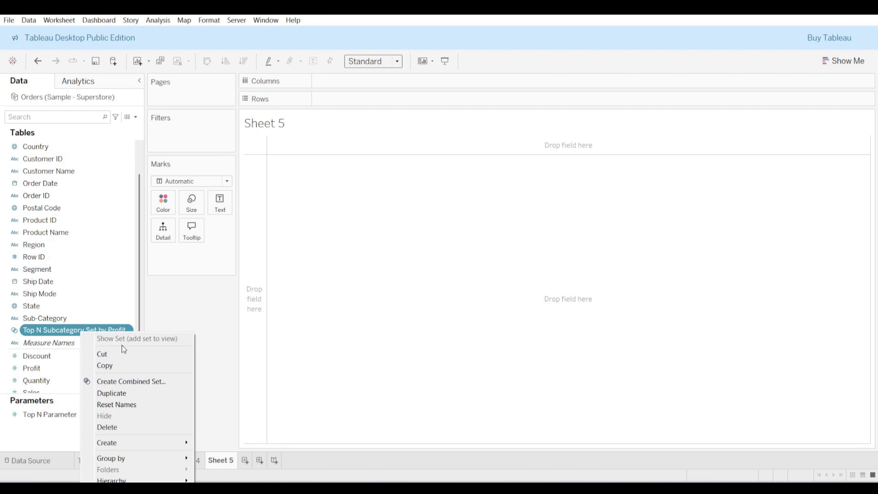
click(151, 384)
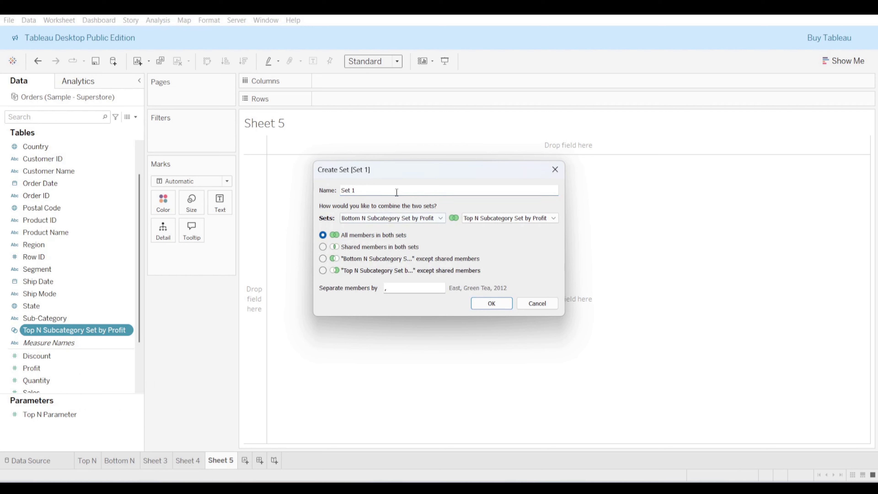
drag(396, 190, 331, 193)
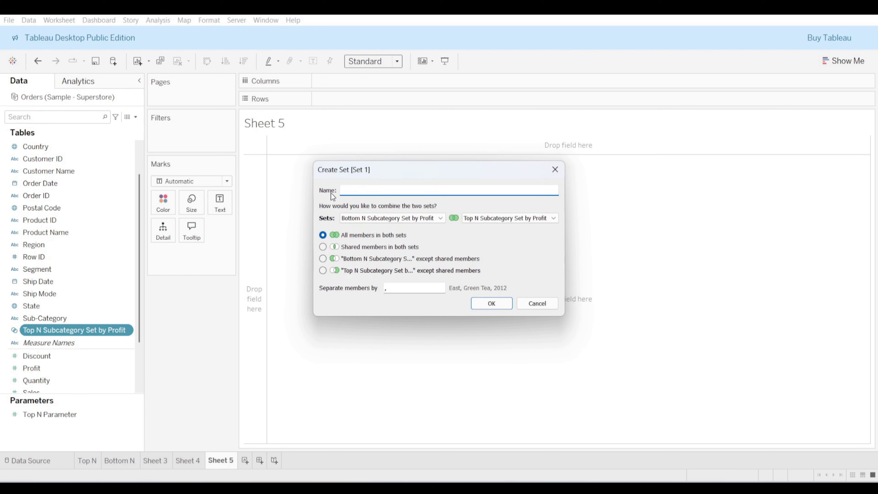
text(Top N Bottom Subcategories)
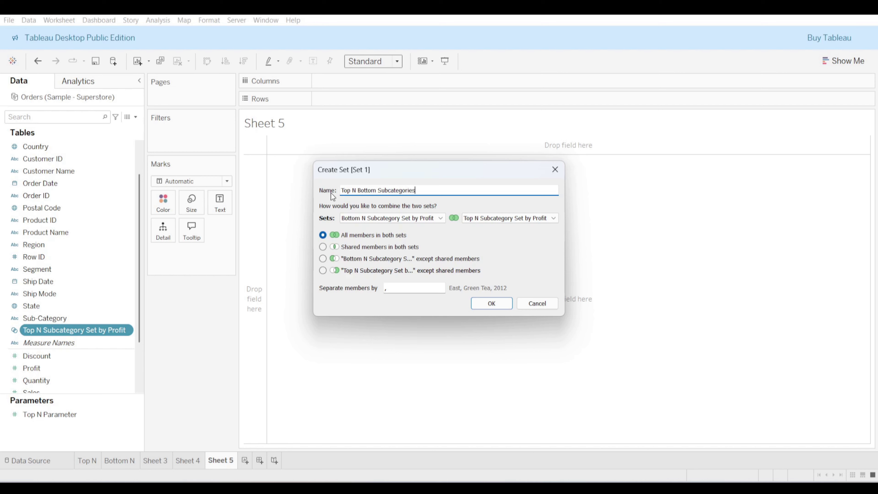
click(502, 303)
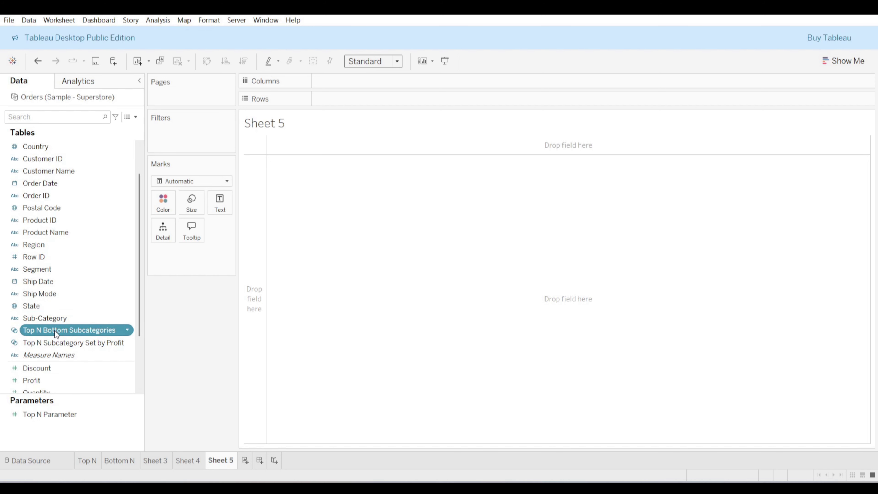
- Place the Top N Bottom Subcategories set on the rows and show its members instead of In/Out
key(F2)
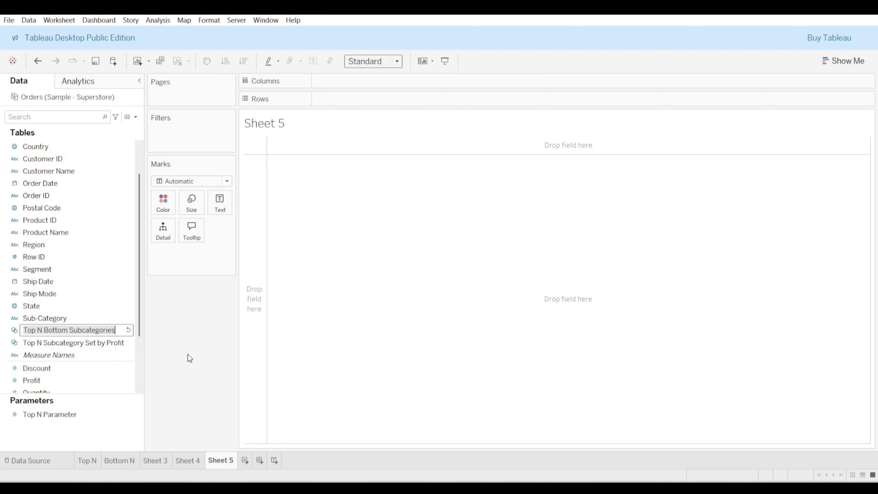
key(Return)
drag(118, 331, 358, 99)
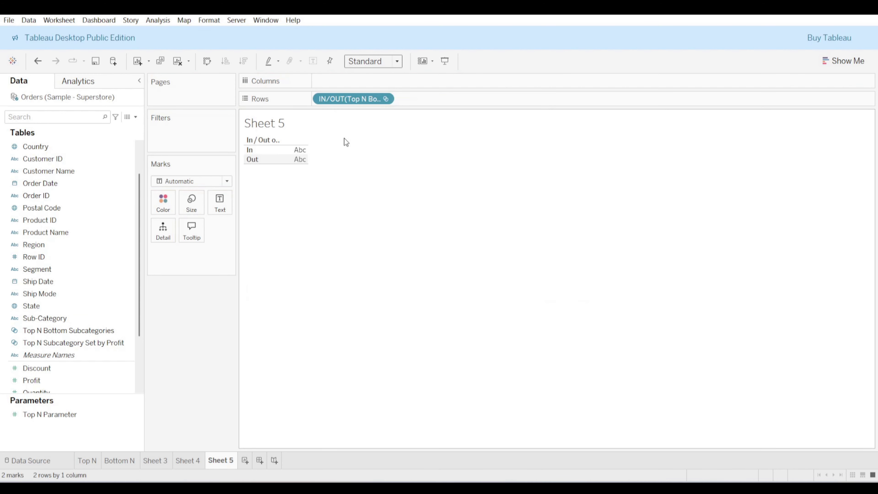
click(384, 99)
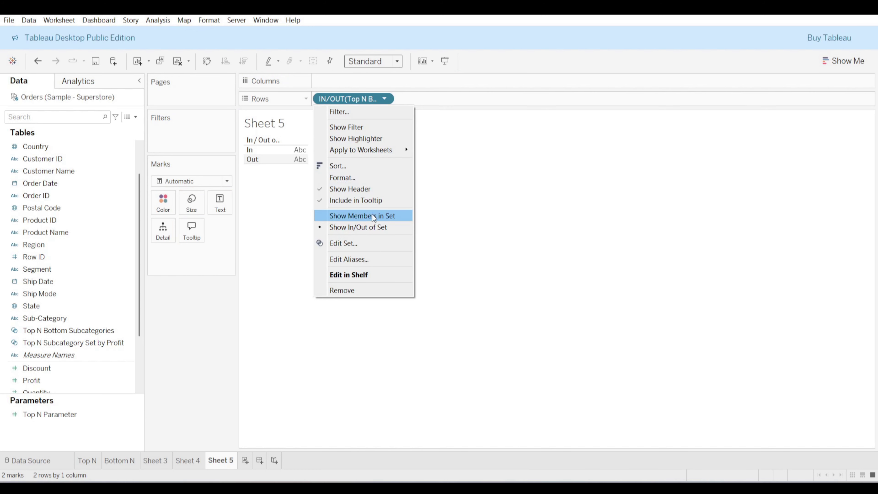
click(361, 214)
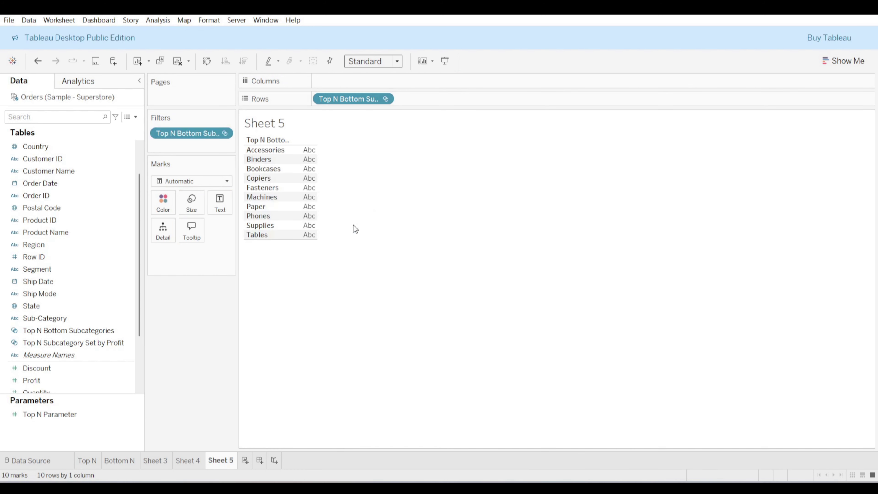
- Chart Profit for the combined set members in descending order and fit the sheet to Entire View
scroll(102, 314, down, 3)
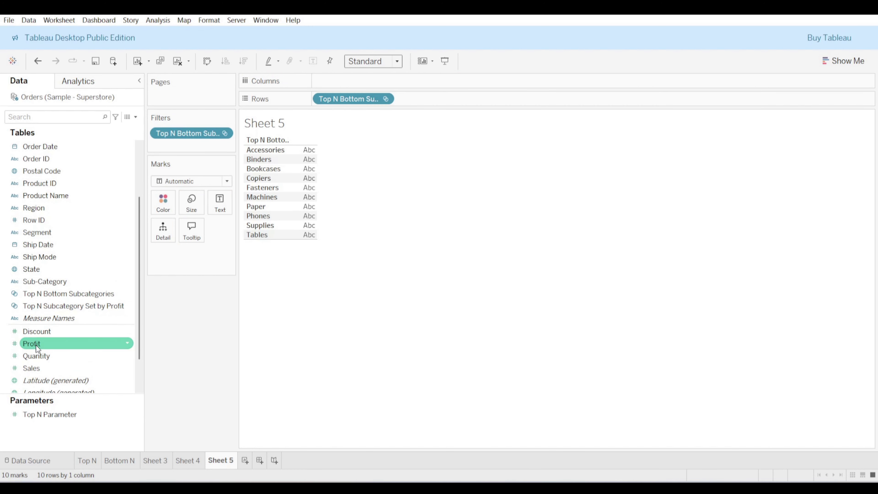
drag(35, 343, 331, 83)
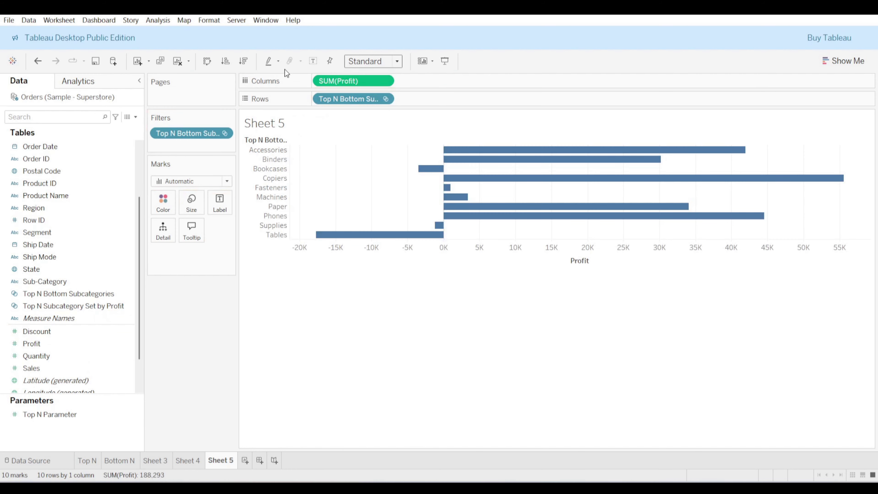
click(243, 61)
click(390, 64)
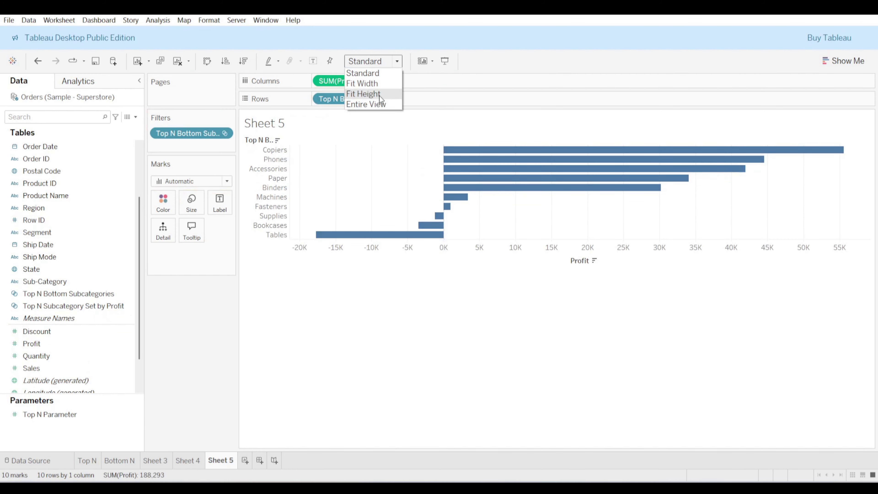
click(369, 105)
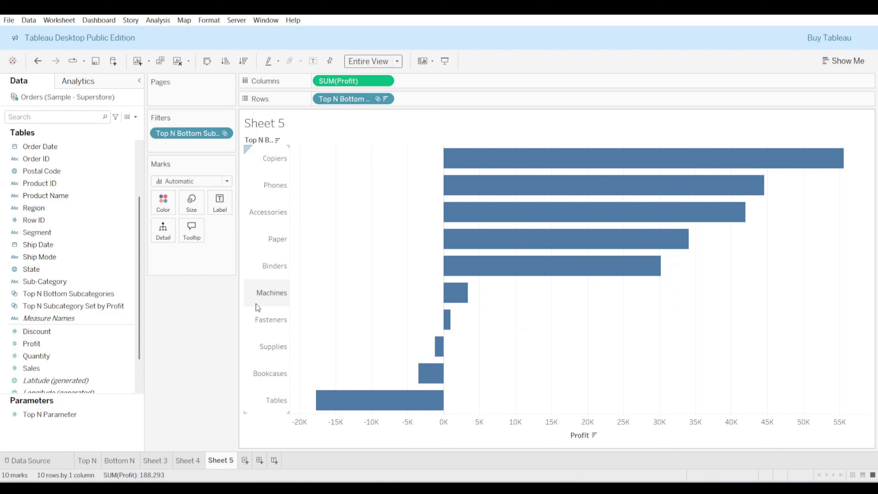
- Color the bars by Bottom N Subcategory Set by Profit membership and show the Top N Parameter control on Sheet 5
scroll(84, 281, up, 2)
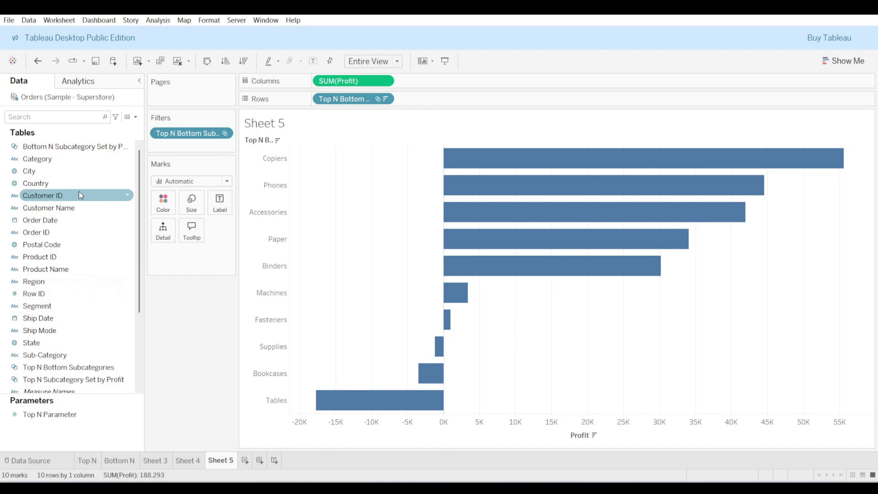
drag(52, 143, 162, 204)
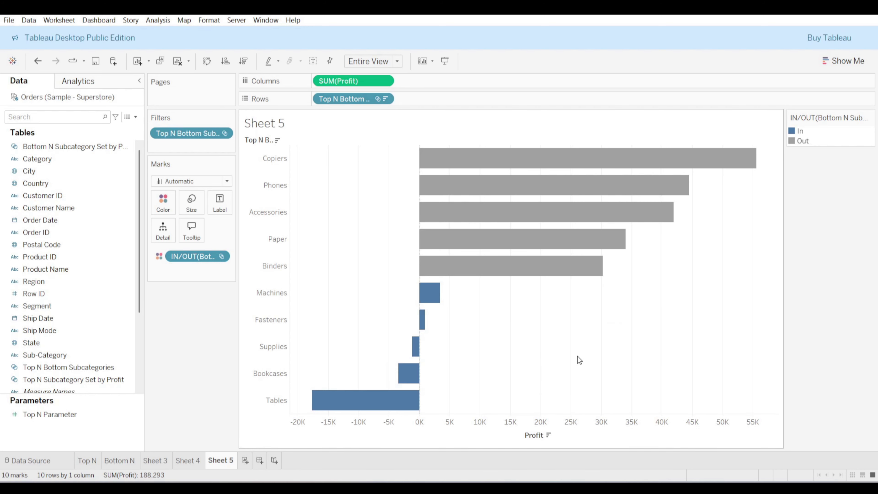
click(69, 416)
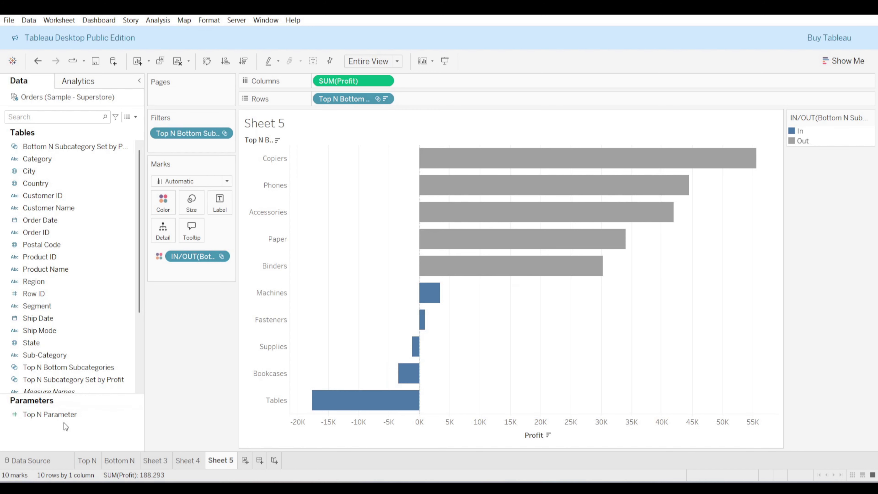
right_click(82, 415)
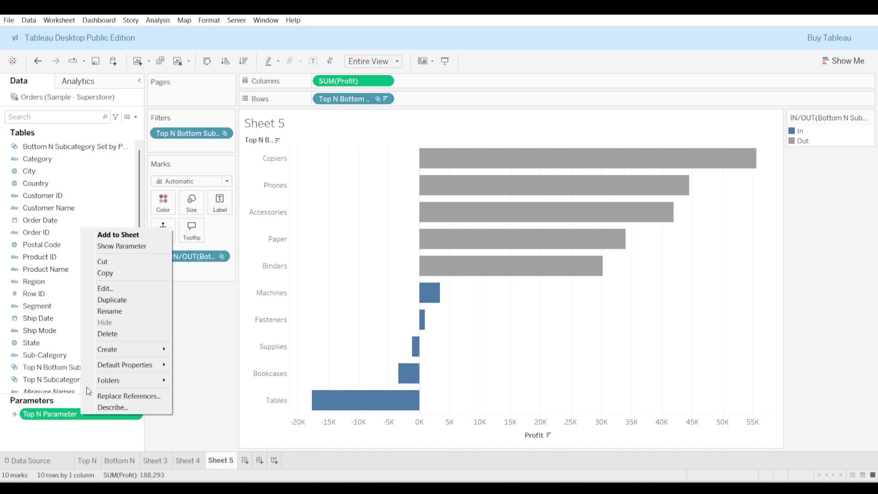
click(138, 247)
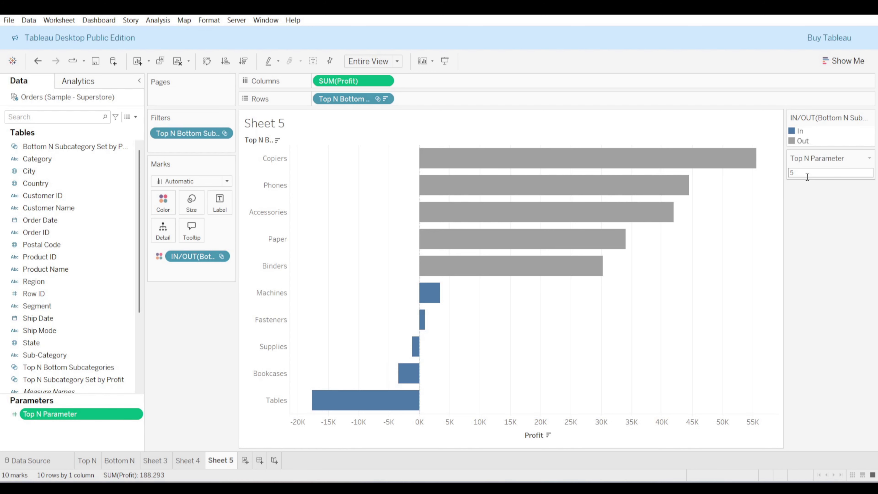
- Test the combined chart with the Top N Parameter at 2 and 4, and return it to 5
click(808, 172)
text(2)
key(Return)
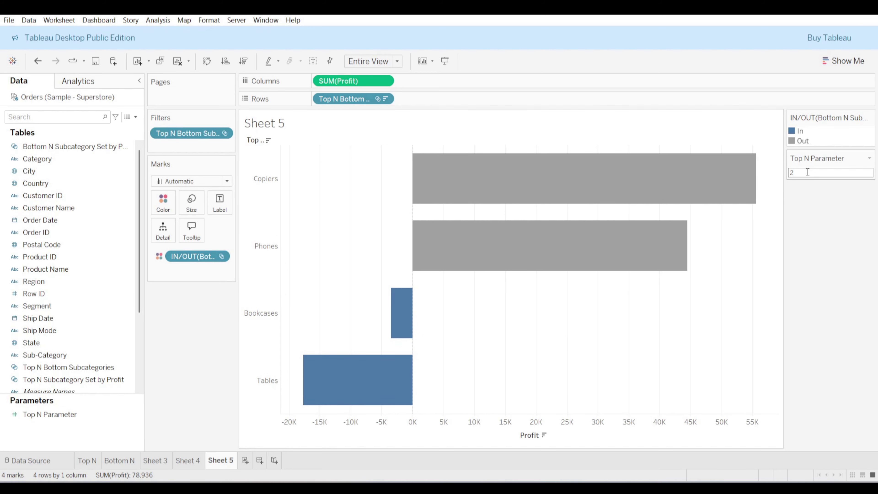
click(807, 171)
text(4)
key(Return)
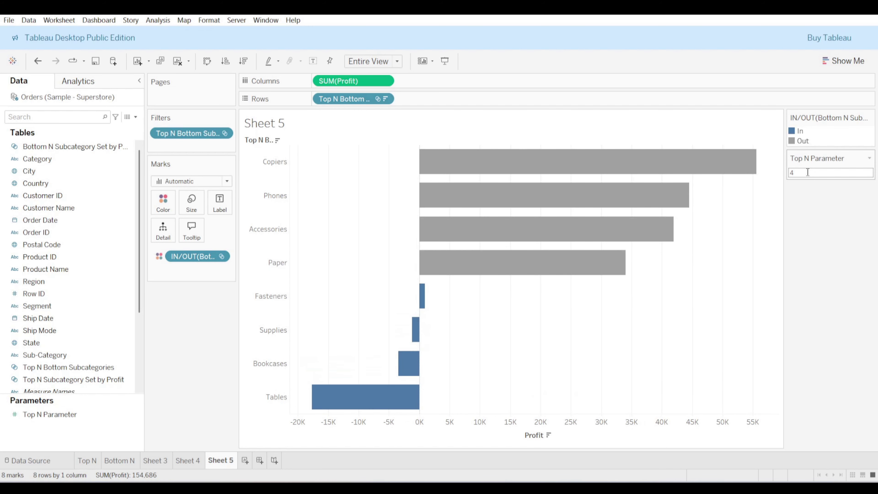
text(5)
key(Return)
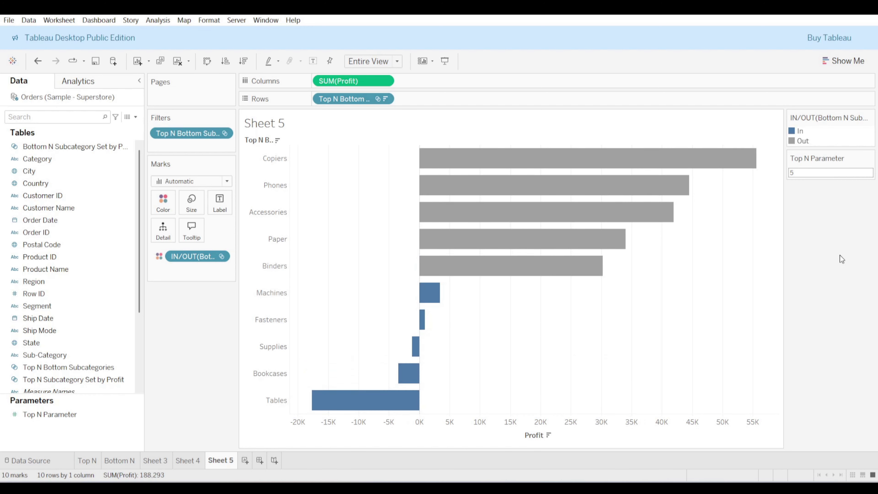